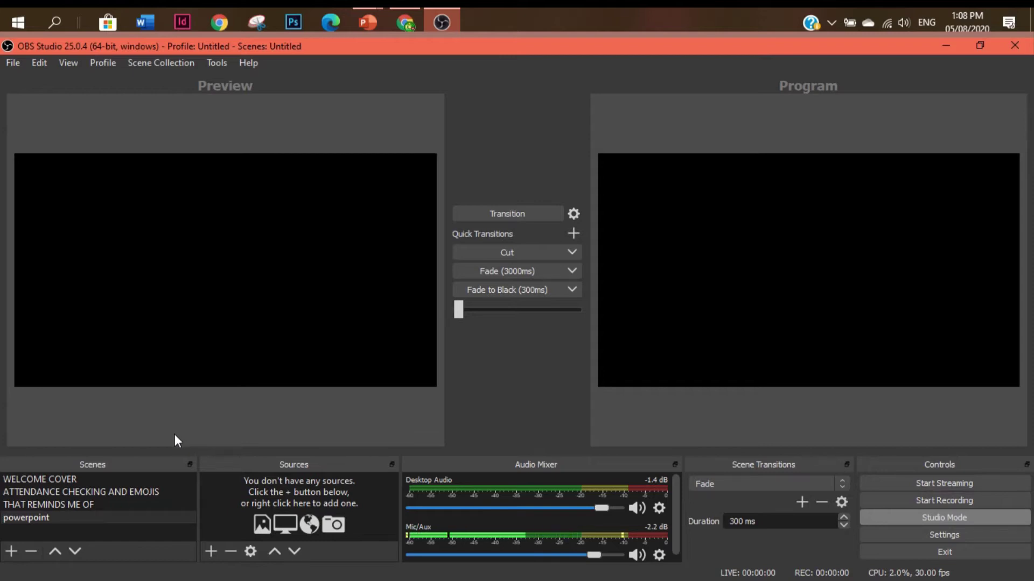
# Transition the WELCOME COVER scene to the program output.
pyautogui.click(69, 478)
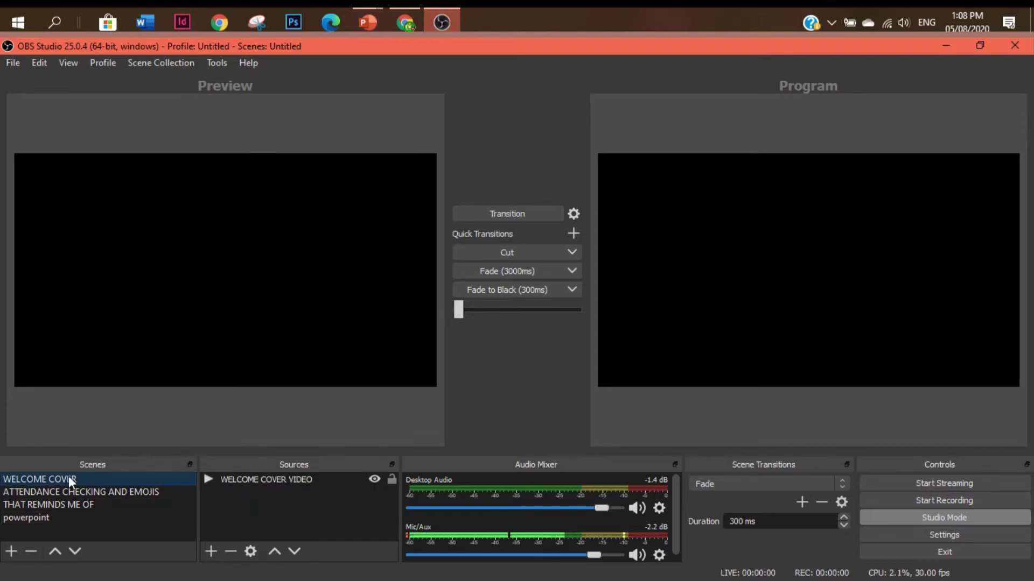
pyautogui.click(493, 217)
pyautogui.click(108, 479)
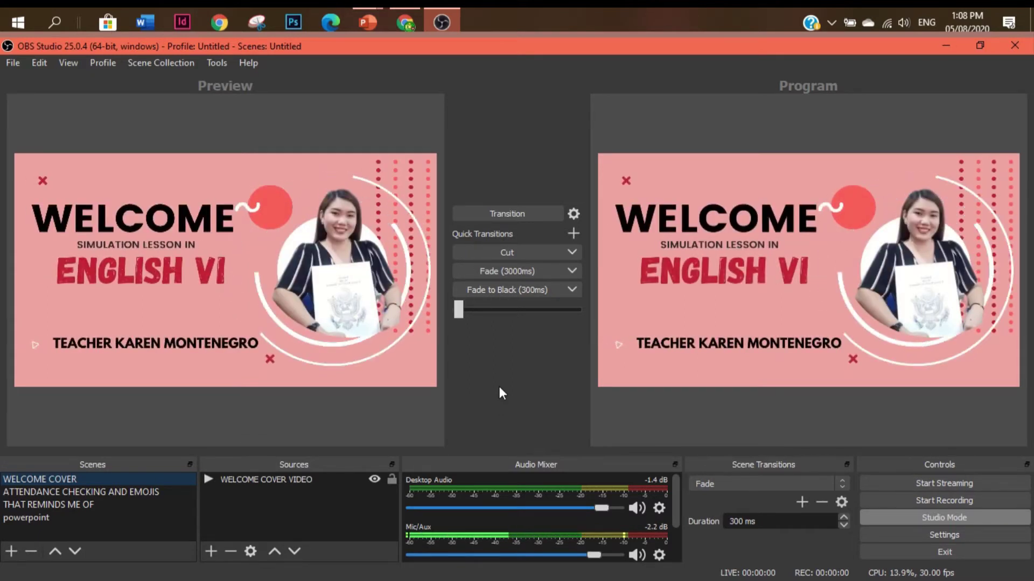
# Preview the ATTENDANCE CHECKING AND EMOJIS and THAT REMINDS ME OF scenes to review their layouts.
pyautogui.click(134, 491)
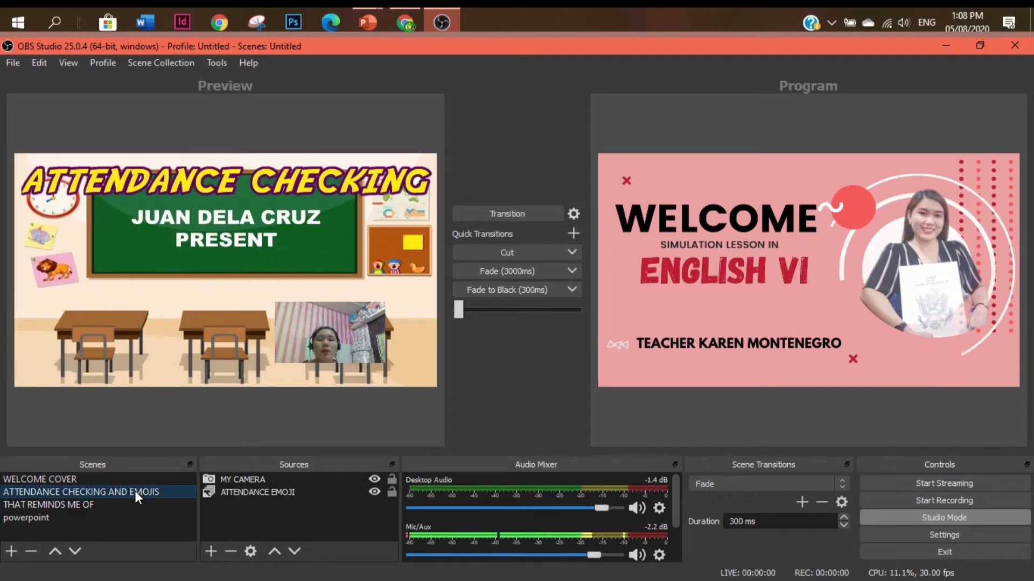
pyautogui.click(96, 505)
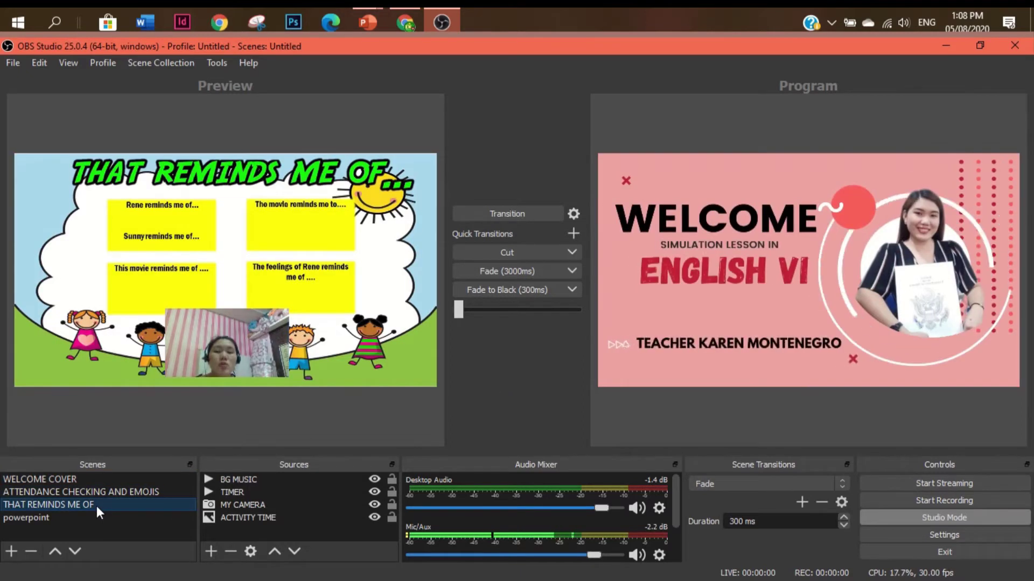
pyautogui.click(104, 492)
pyautogui.click(107, 478)
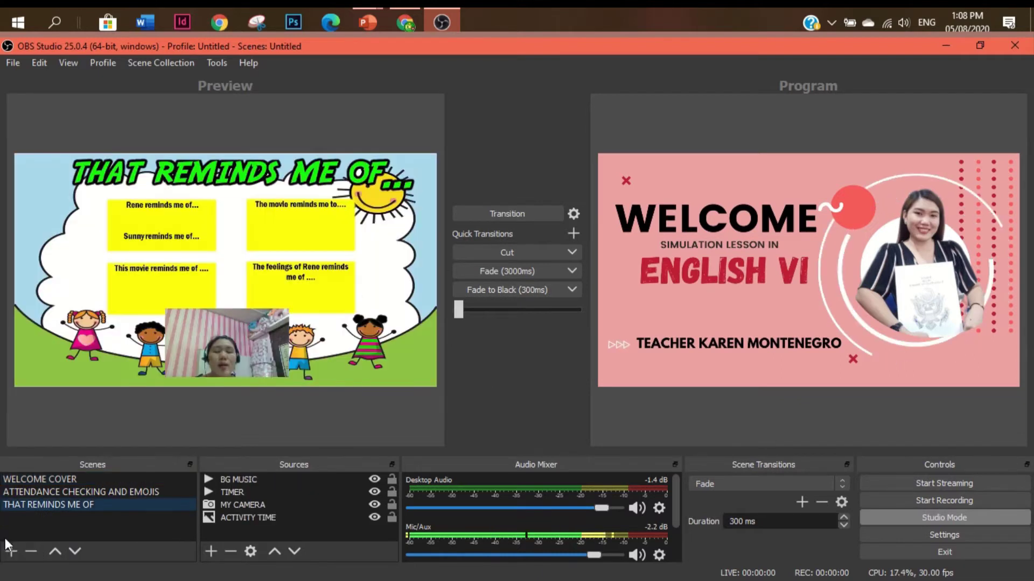
# Add a new scene named LESSON PROPER.
pyautogui.click(11, 551)
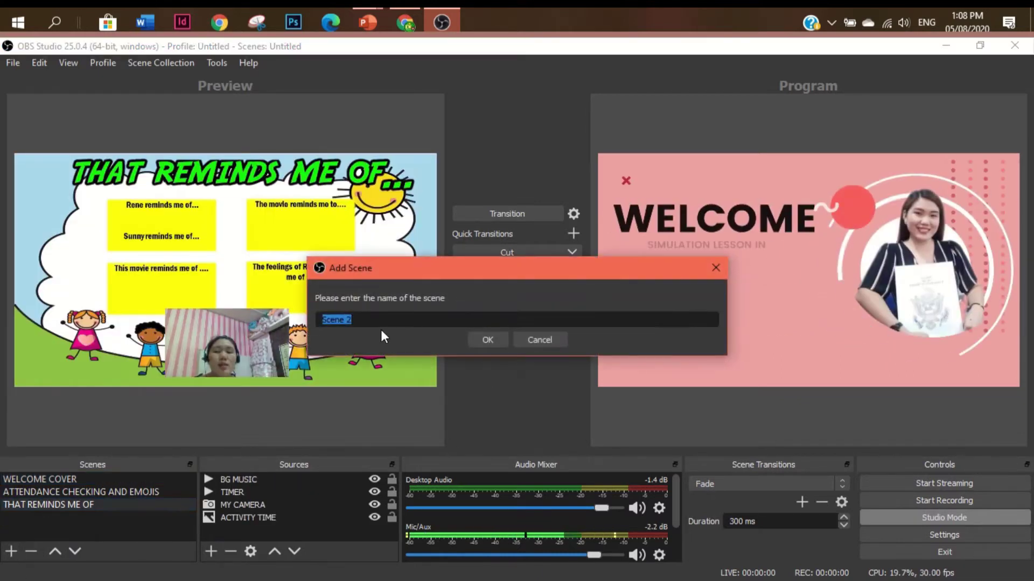
pyautogui.write('POWE')
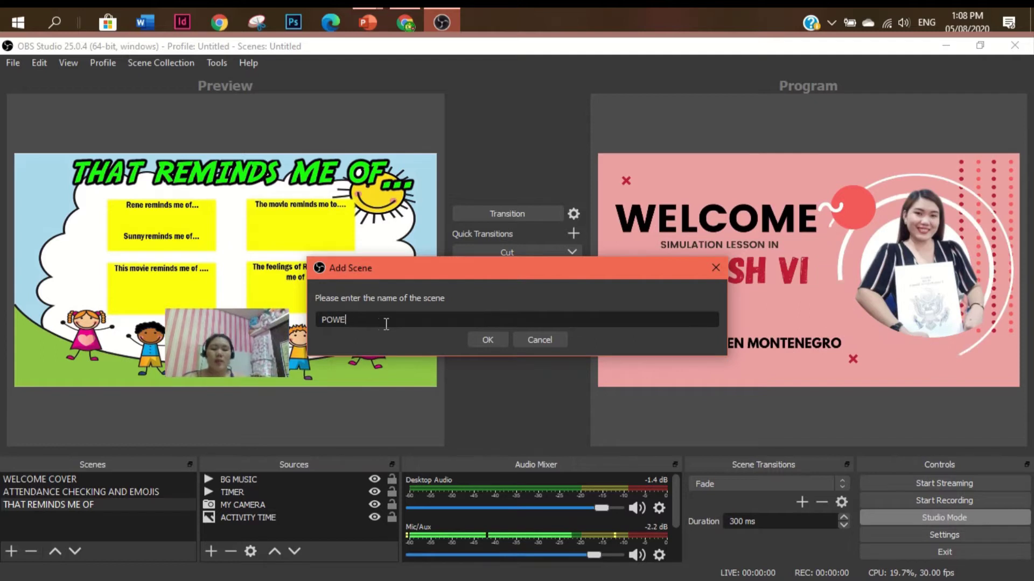
pyautogui.write('RPOINT')
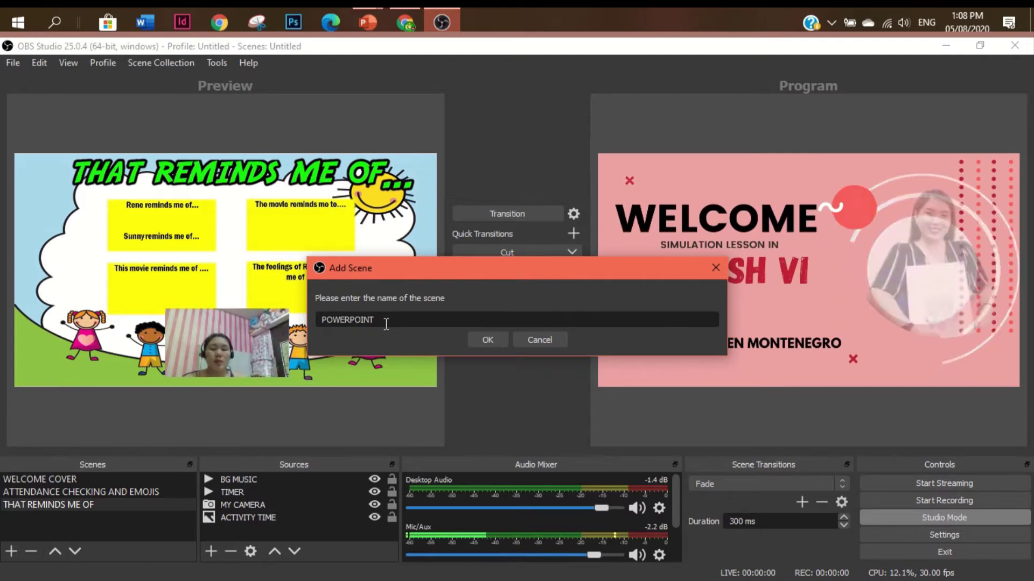
pyautogui.press('BackSpace')
pyautogui.press('BackSpace')
pyautogui.press('BackSpace')
pyautogui.press('BackSpace')
pyautogui.press('BackSpace')
pyautogui.press('BackSpace')
pyautogui.press('BackSpace')
pyautogui.press('BackSpace')
pyautogui.press('BackSpace')
pyautogui.write('LESSON PROPER')
pyautogui.click(491, 340)
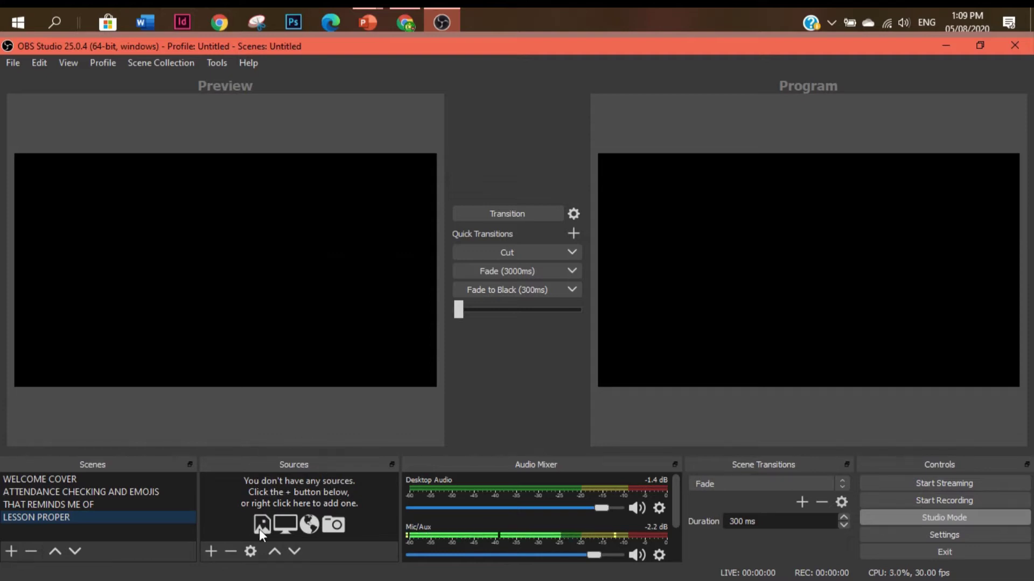
pyautogui.click(210, 551)
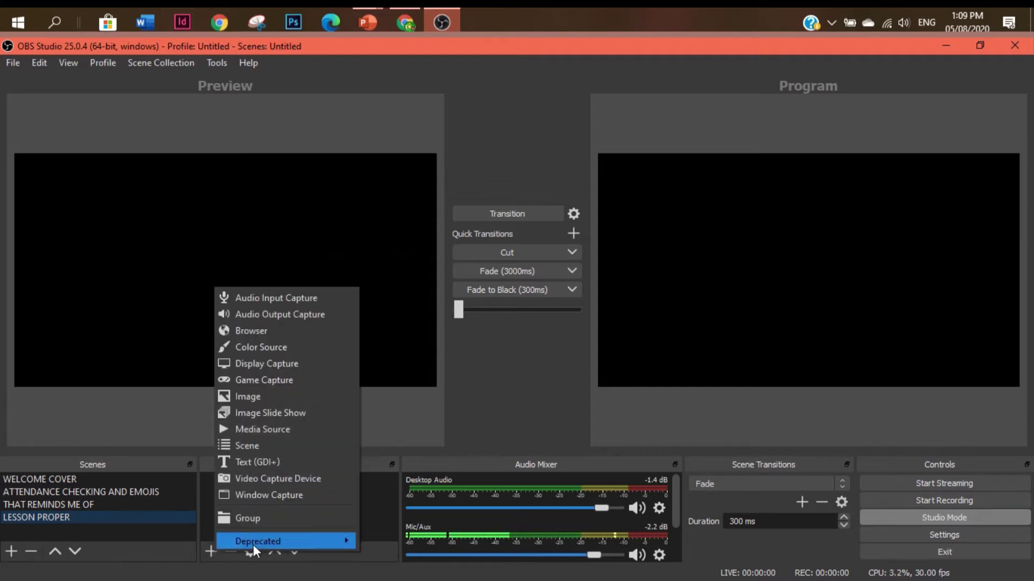
pyautogui.click(280, 496)
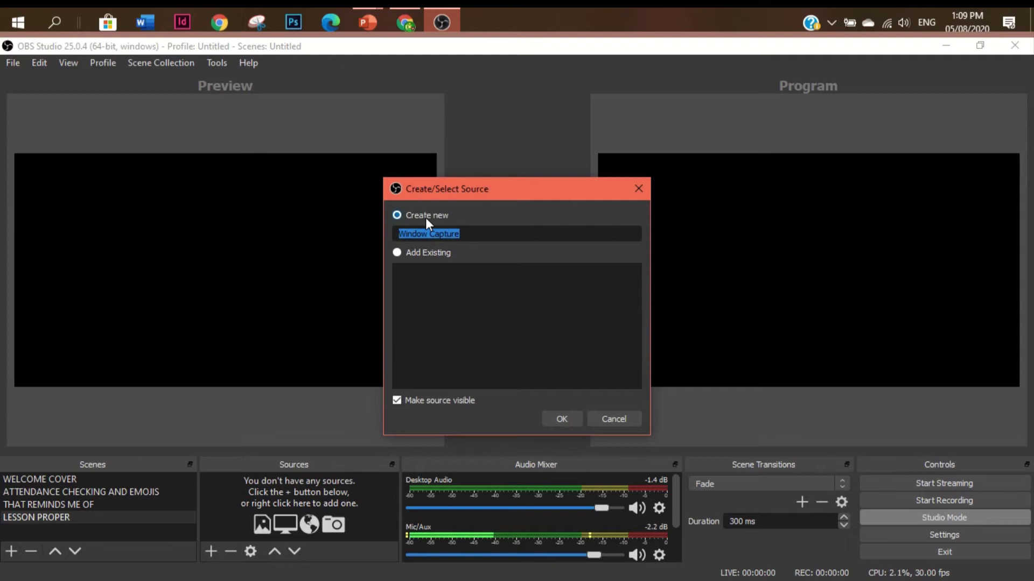
pyautogui.write('PPT ')
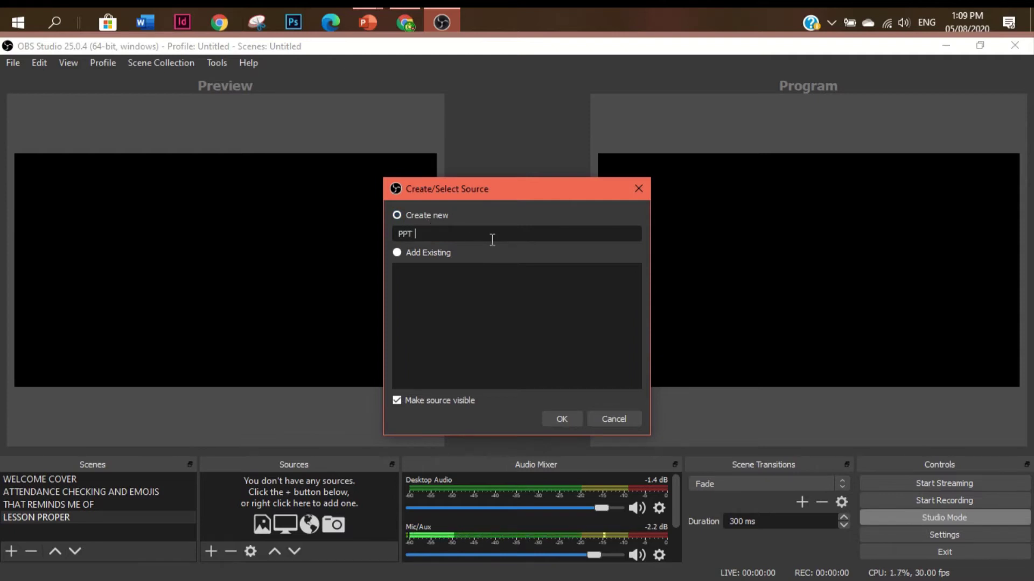
pyautogui.write('PRESENTATION')
# Bring up the ENGLISH CLASS presentation in PowerPoint, then in OBS Studio add a new Window Capture source named PPT to the LESSON PROPER scene.
pyautogui.hotkey('alt', 'Tab')
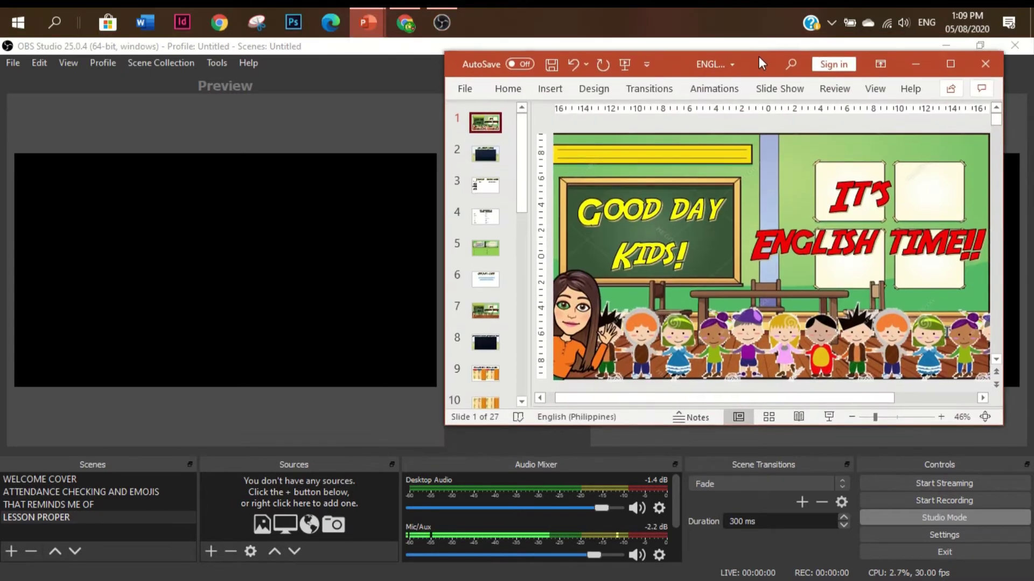
pyautogui.moveTo(758, 54); pyautogui.dragTo(767, 73)
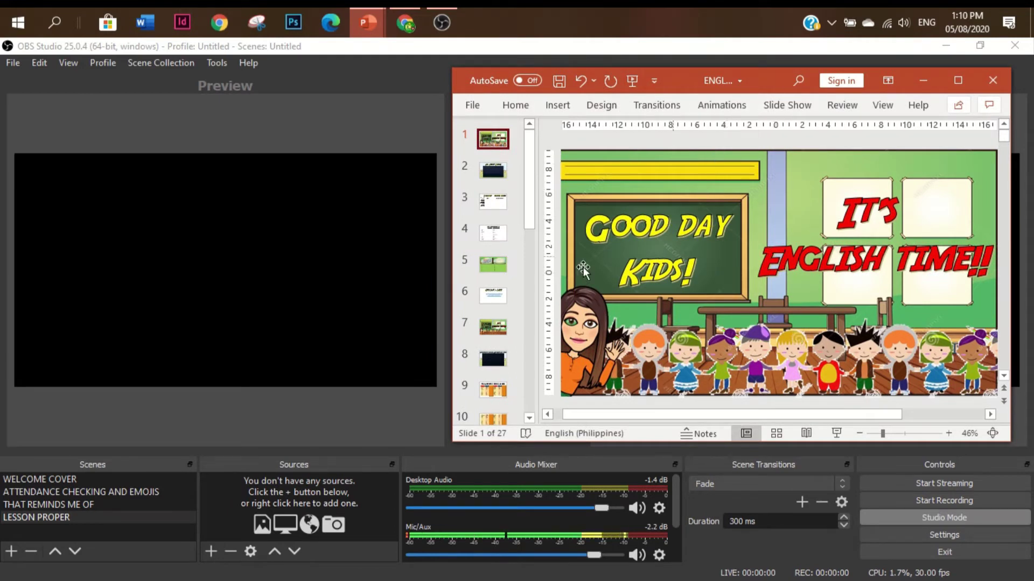
pyautogui.click(214, 548)
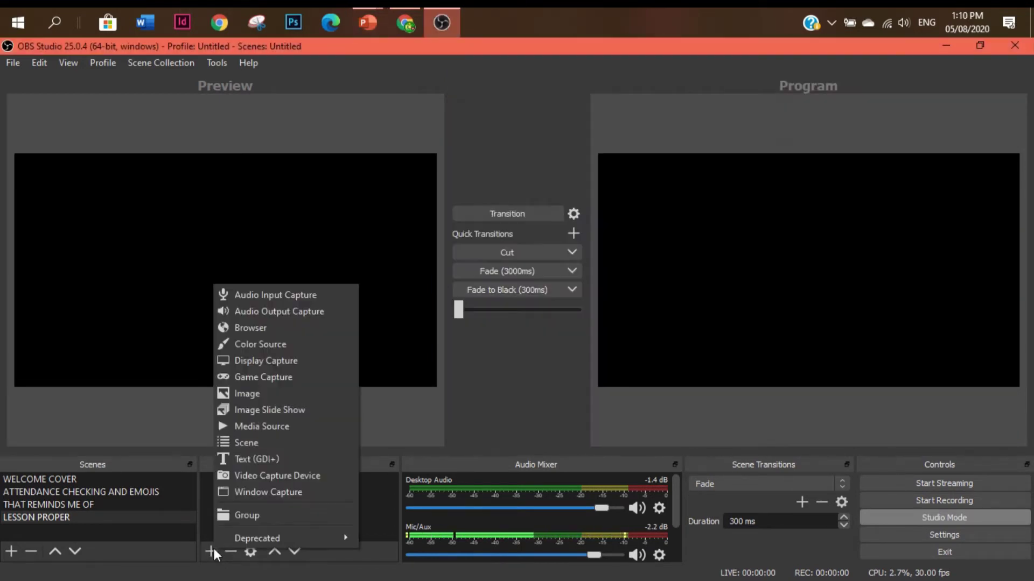
pyautogui.click(260, 493)
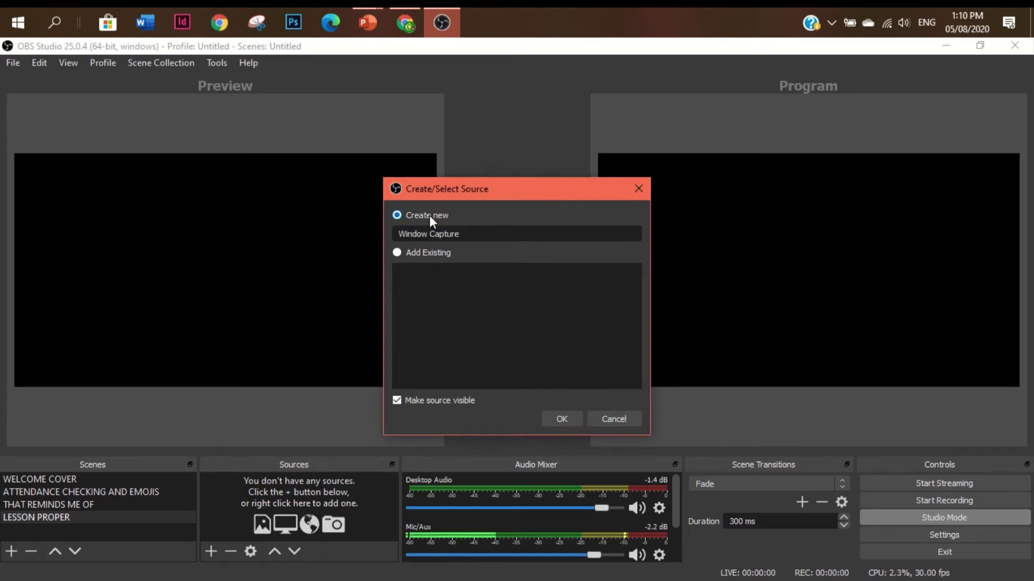
pyautogui.write('PPT')
pyautogui.click(559, 419)
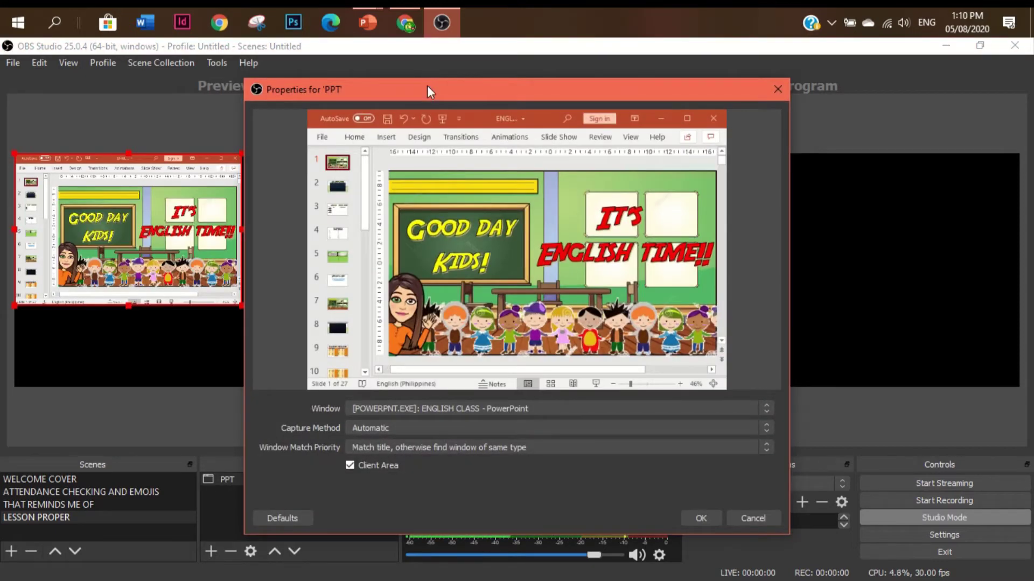
# Uncover the preview behind the PPT properties dialog and fit the captured PowerPoint window to the screen.
pyautogui.moveTo(421, 95); pyautogui.dragTo(661, 83)
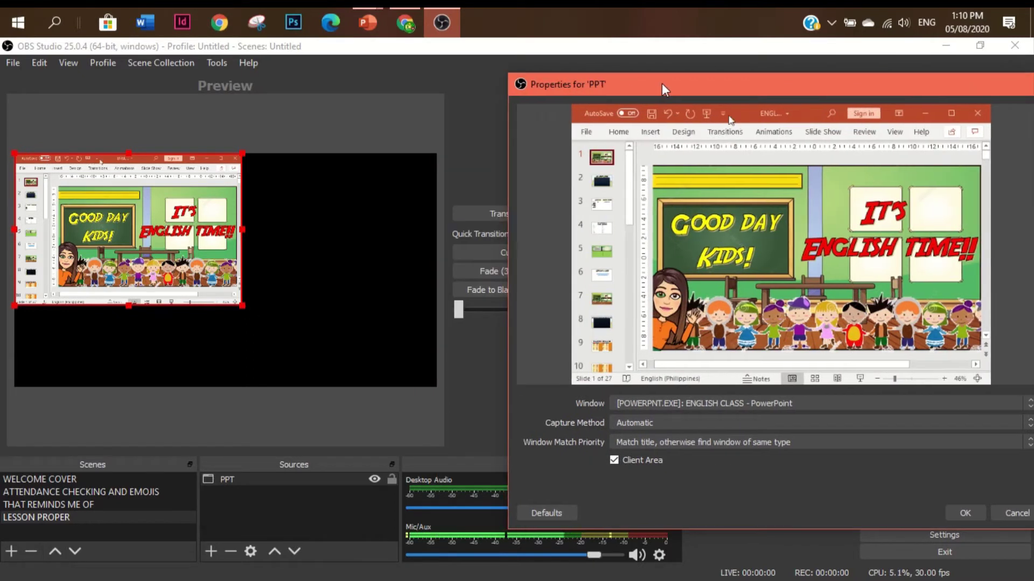
pyautogui.rightClick(185, 269)
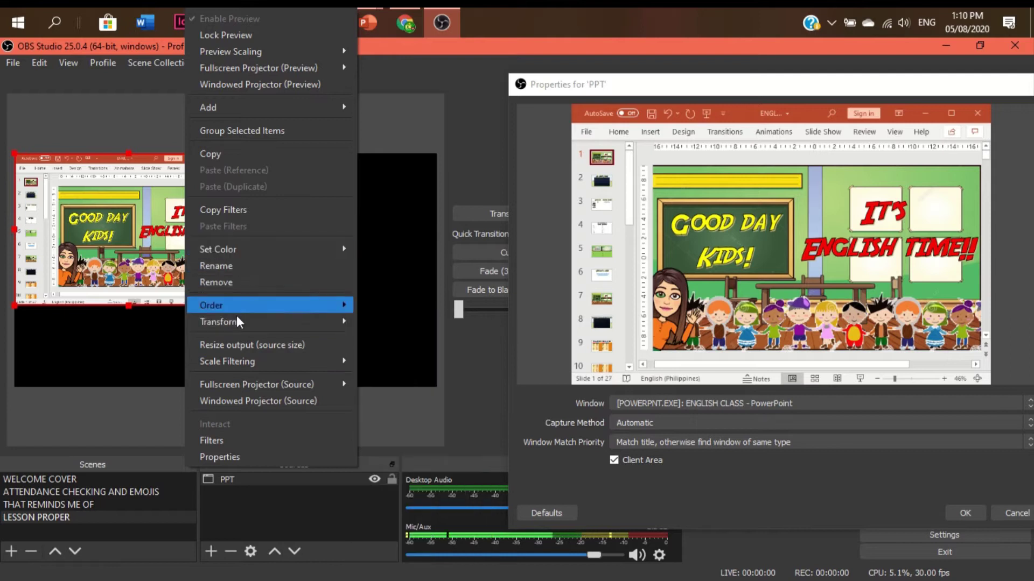
pyautogui.moveTo(238, 323)
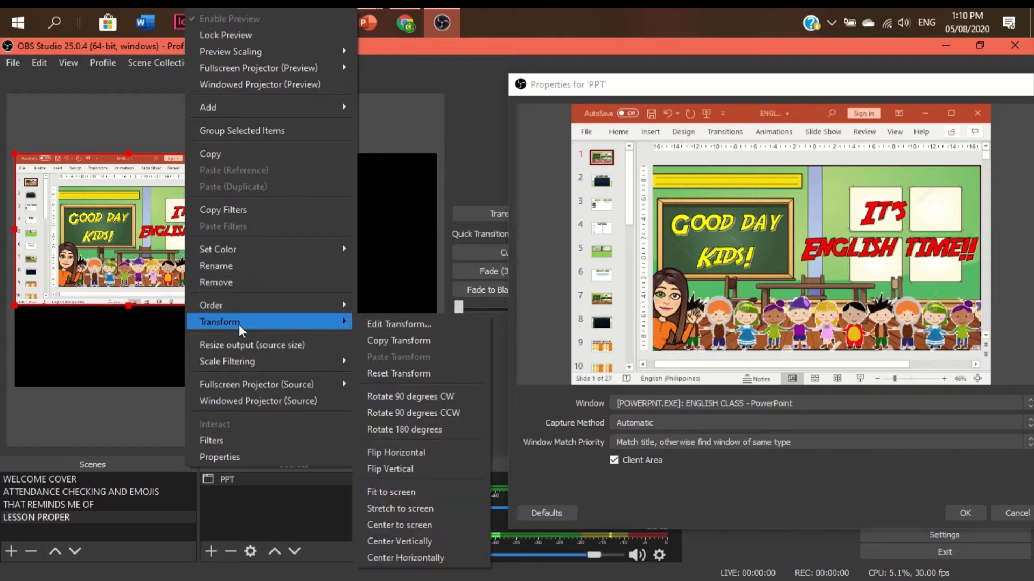
pyautogui.click(389, 493)
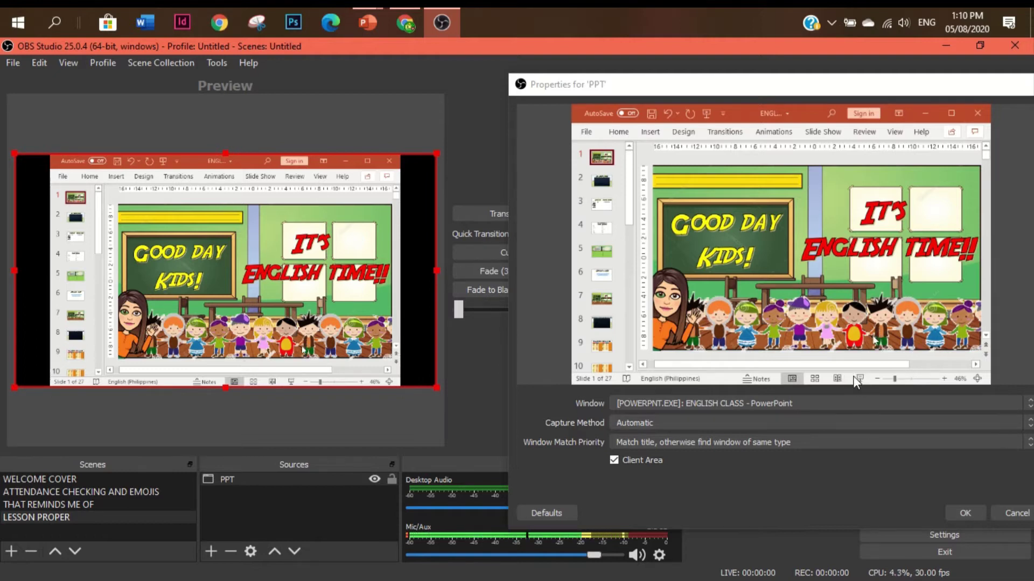
# Accept the PPT source properties with the ENGLISH CLASS PowerPoint window, automatic capture method and client area option.
pyautogui.moveTo(724, 92); pyautogui.dragTo(612, 97)
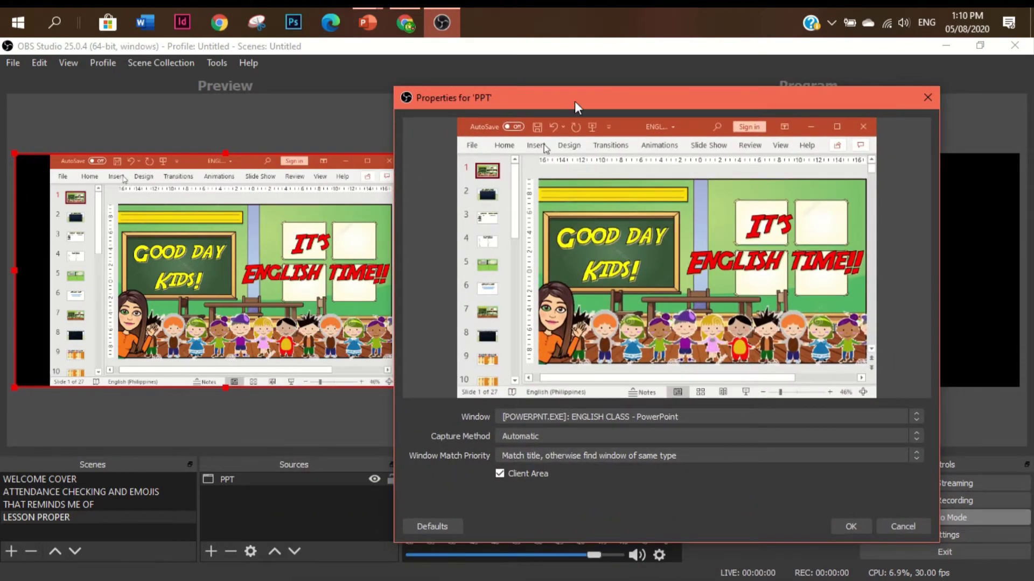
pyautogui.moveTo(574, 102); pyautogui.dragTo(622, 77)
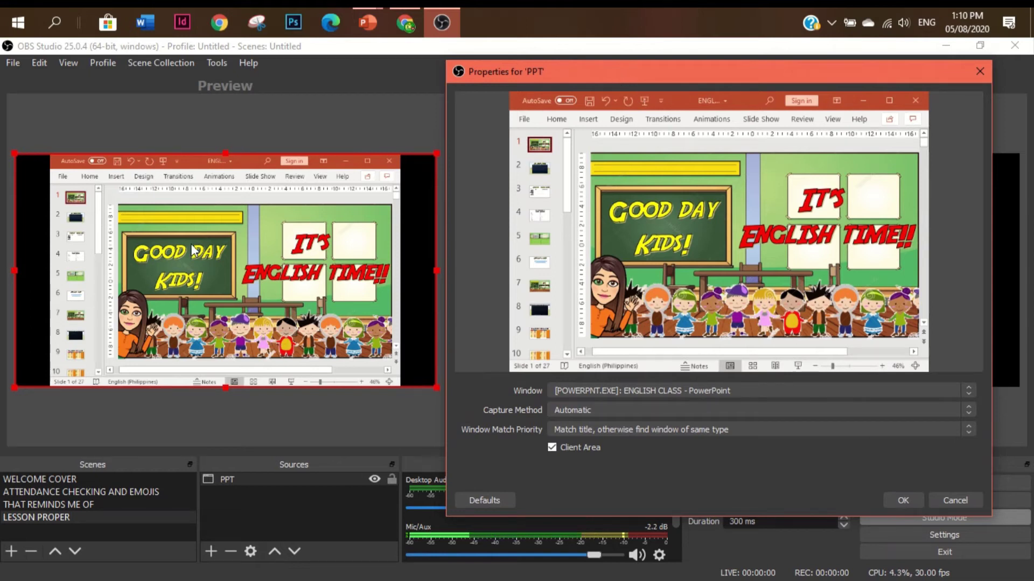
pyautogui.moveTo(636, 71); pyautogui.dragTo(625, 314)
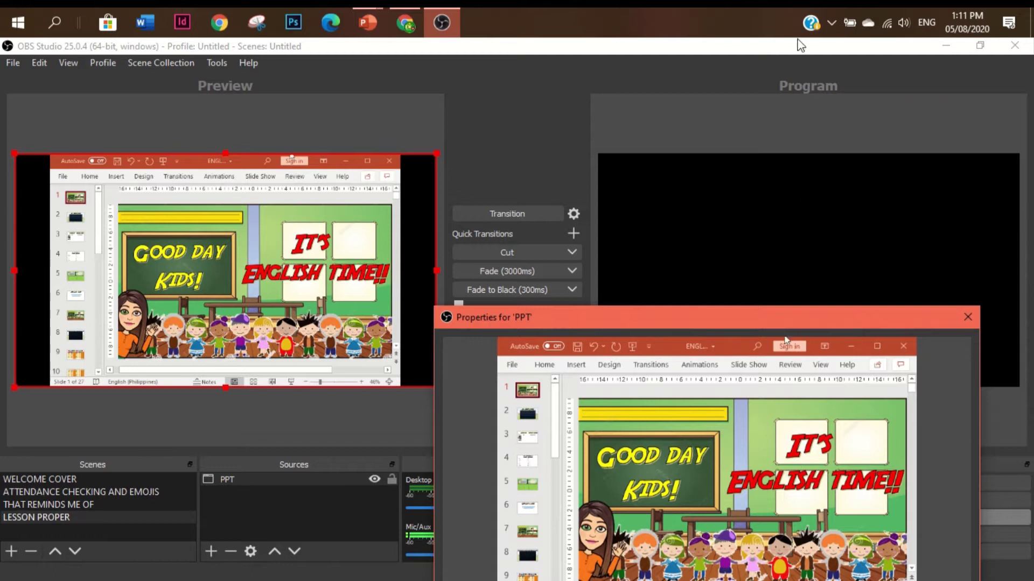
pyautogui.moveTo(684, 318); pyautogui.dragTo(709, 91)
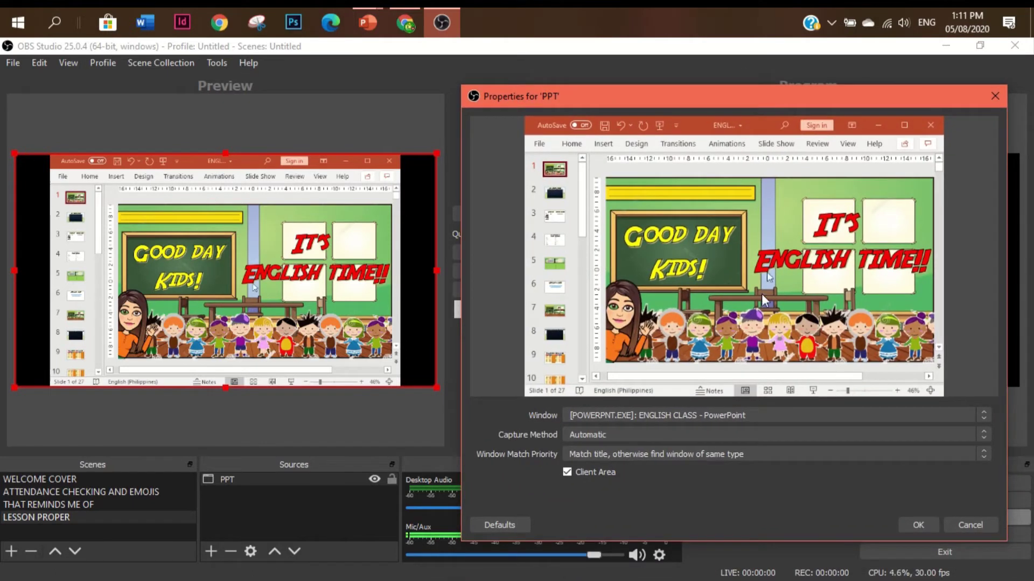
pyautogui.moveTo(685, 95); pyautogui.dragTo(686, 104)
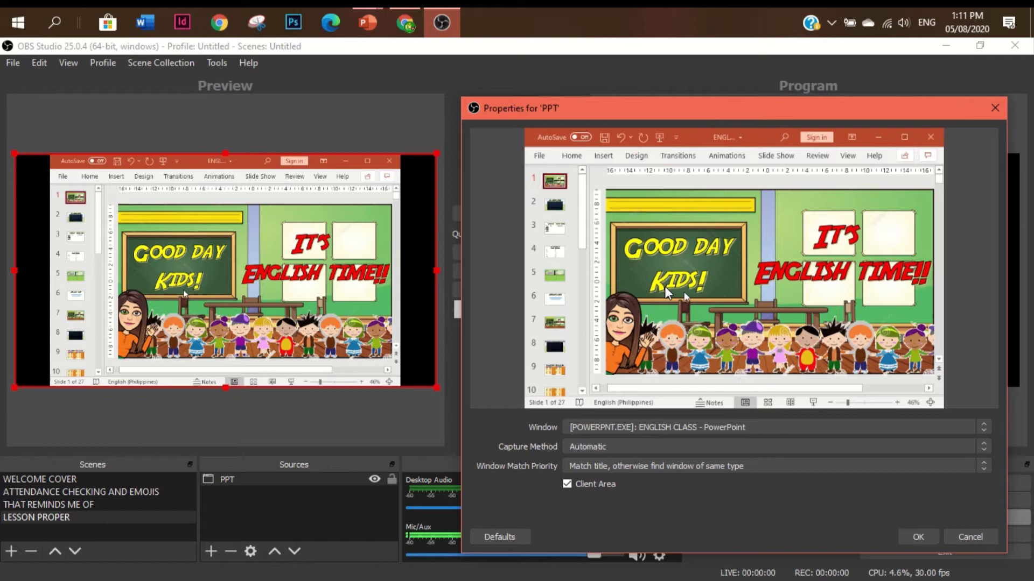
pyautogui.click(910, 537)
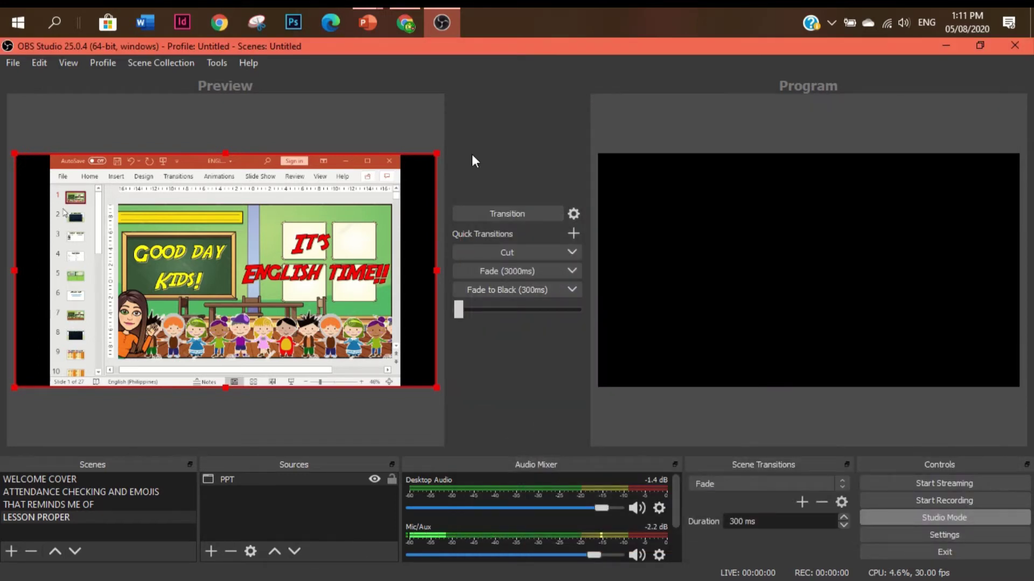
# Compare with the ENGLISH CLASS window in PowerPoint, then enlarge and shift the PPT capture in OBS Studio until its slide area fills the preview canvas.
pyautogui.moveTo(361, 20)
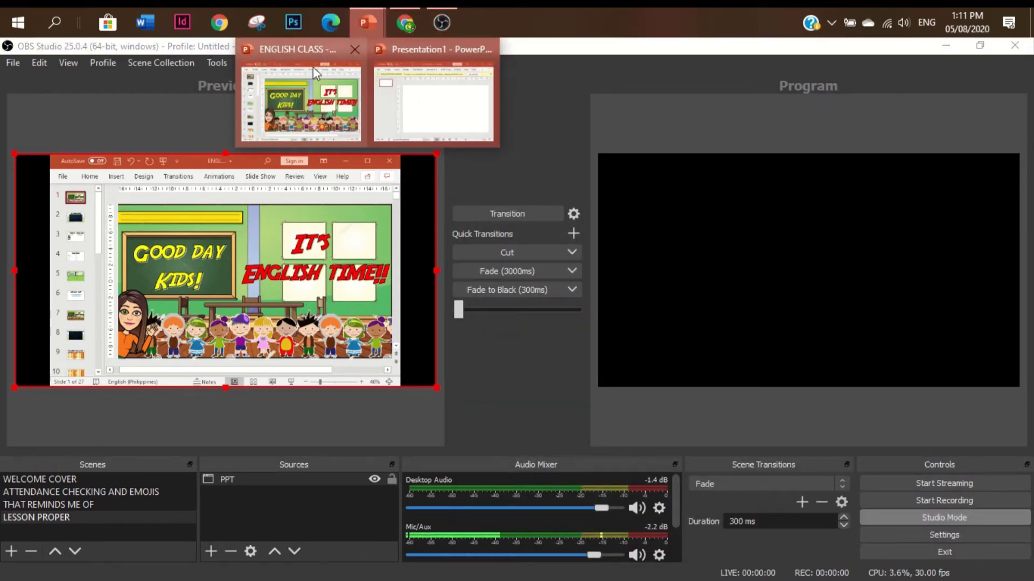
pyautogui.click(311, 96)
pyautogui.moveTo(761, 79)
pyautogui.mouseDown()
pyautogui.moveTo(672, 176)
pyautogui.moveTo(733, 113)
pyautogui.moveTo(705, 106)
pyautogui.moveTo(762, 99)
pyautogui.mouseUp()
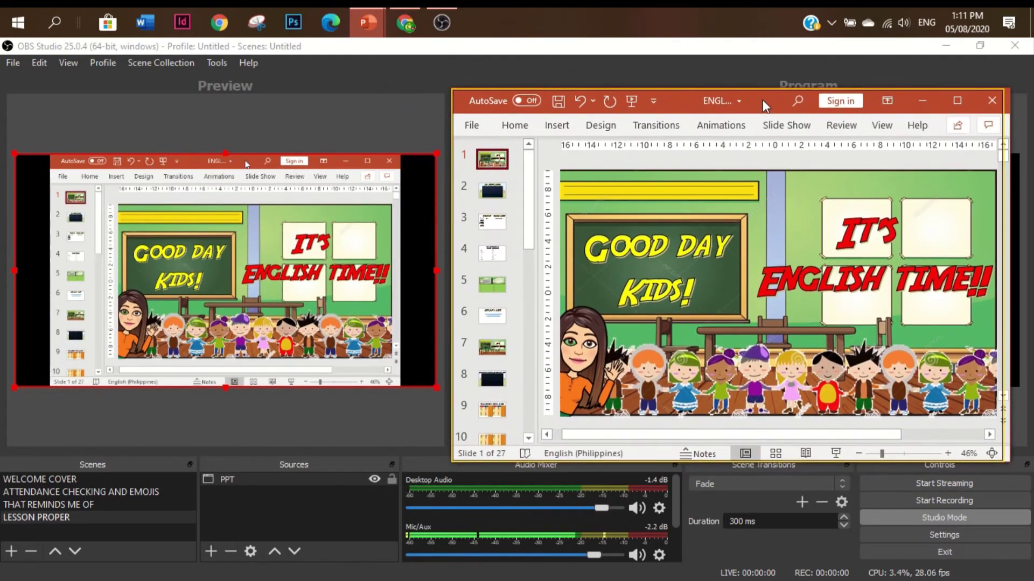
pyautogui.moveTo(343, 246)
pyautogui.mouseDown()
pyautogui.moveTo(355, 240)
pyautogui.moveTo(304, 228)
pyautogui.moveTo(264, 197)
pyautogui.mouseUp()
pyautogui.moveTo(337, 336); pyautogui.dragTo(435, 401)
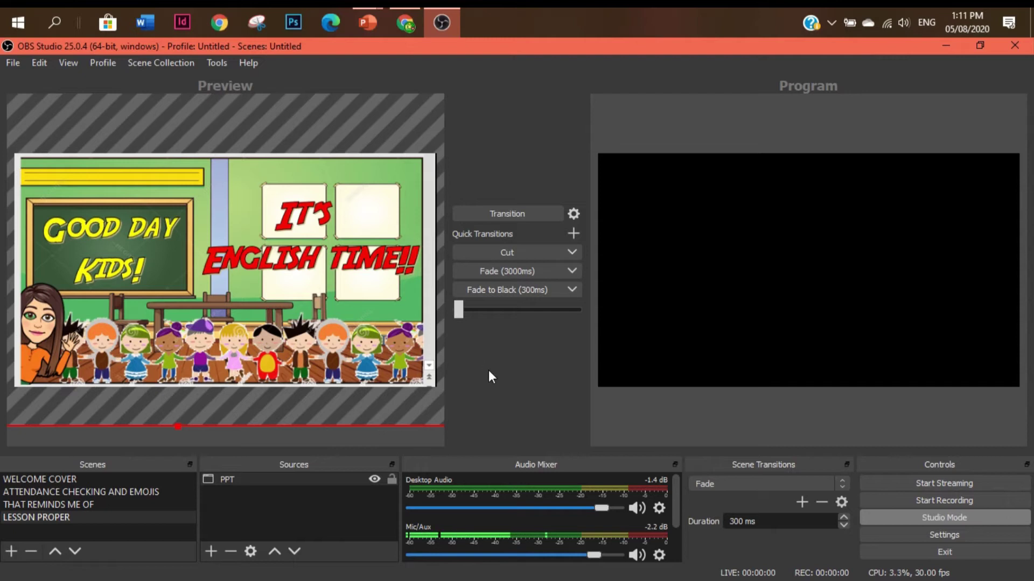
# Show slide 2 of the ENGLISH CLASS presentation in PowerPoint, then set the Desktop Audio level in OBS Studio to -1.0 dB.
pyautogui.moveTo(369, 18)
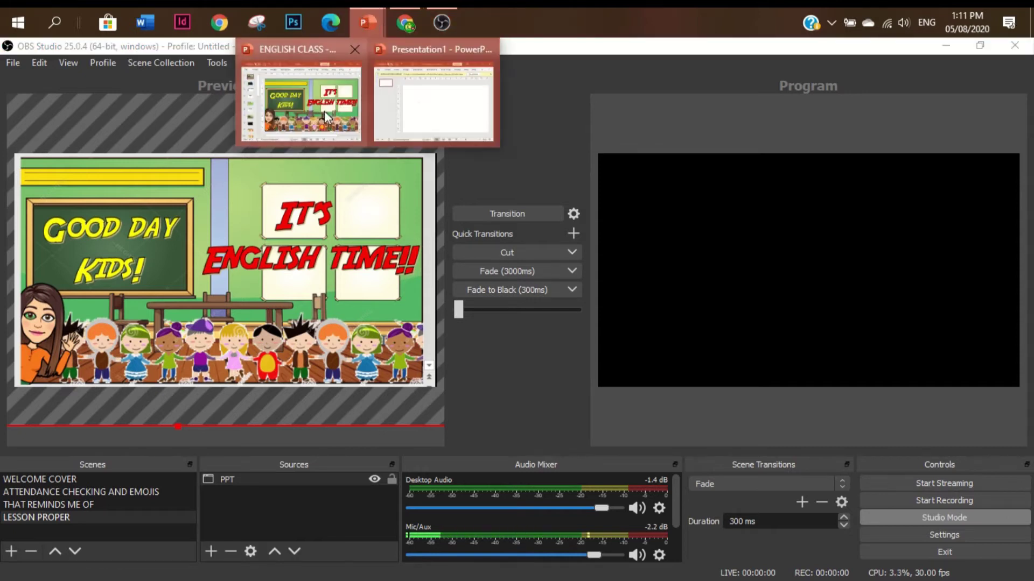
pyautogui.click(322, 113)
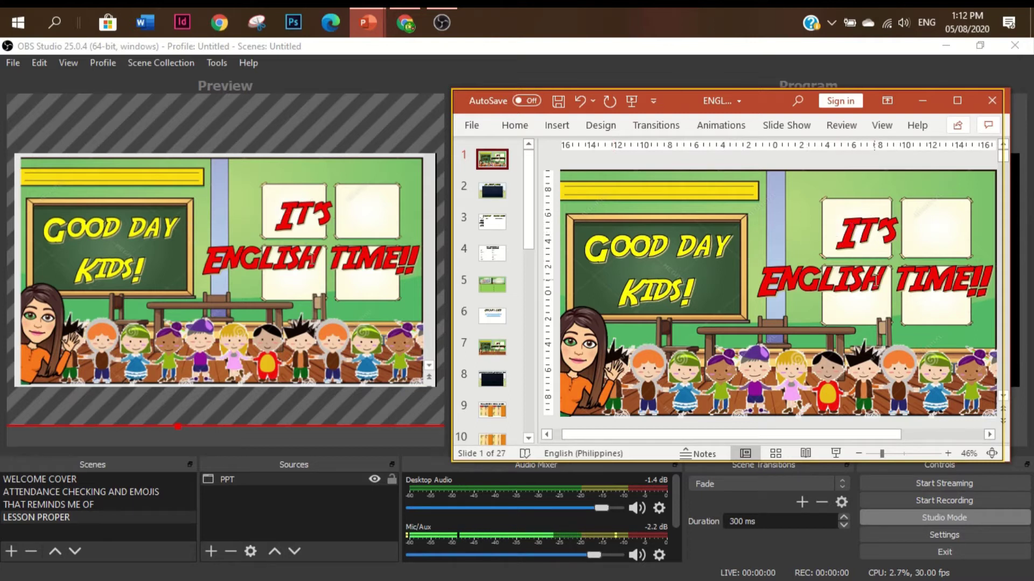
pyautogui.click(492, 191)
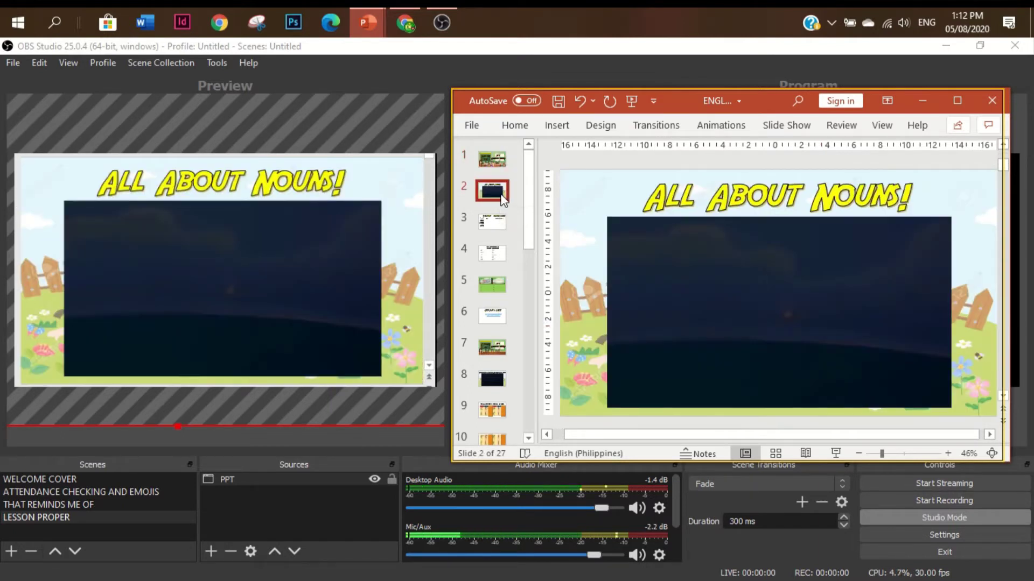
pyautogui.moveTo(763, 346)
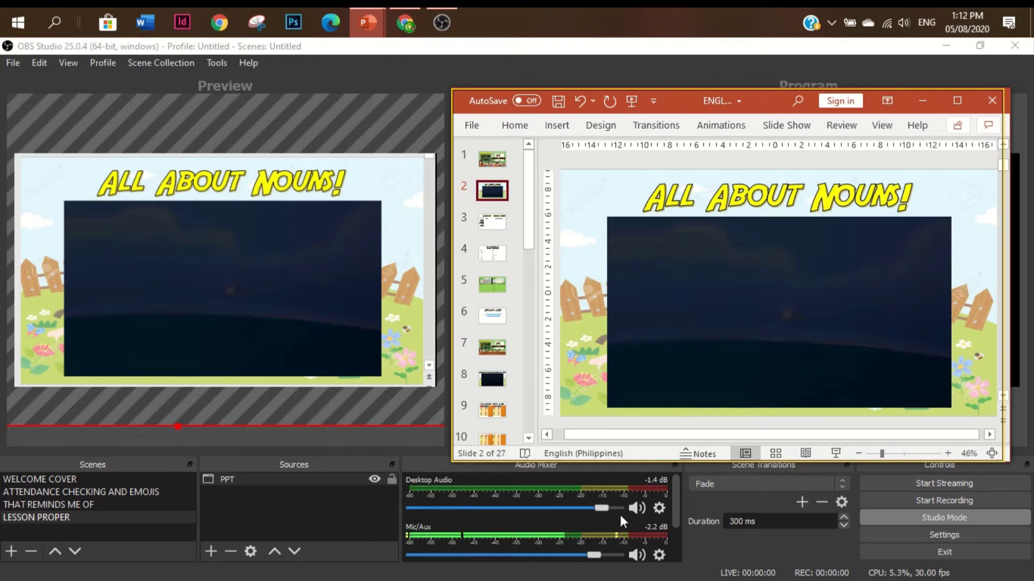
pyautogui.moveTo(604, 508); pyautogui.dragTo(605, 508)
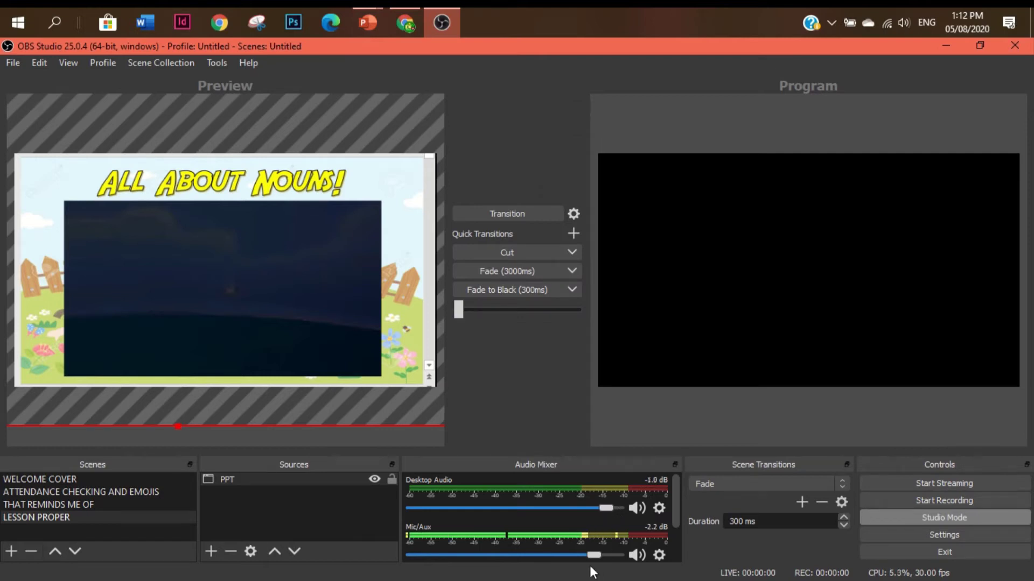
# Set the Mic/Aux level to -1.0 dB and play the embedded video on slide 2 of the PowerPoint presentation.
pyautogui.moveTo(592, 555); pyautogui.dragTo(605, 554)
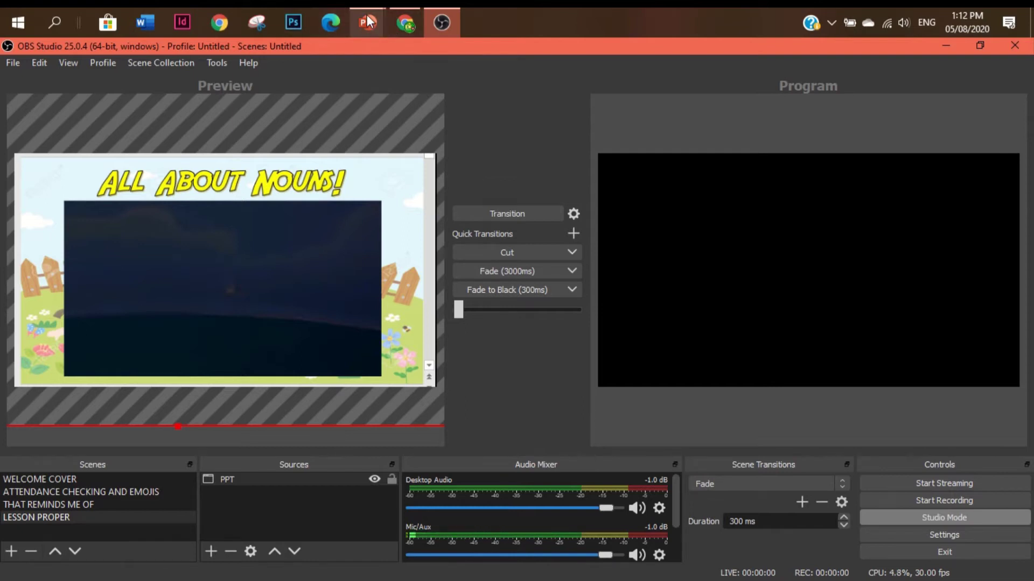
pyautogui.moveTo(367, 21)
pyautogui.click(324, 76)
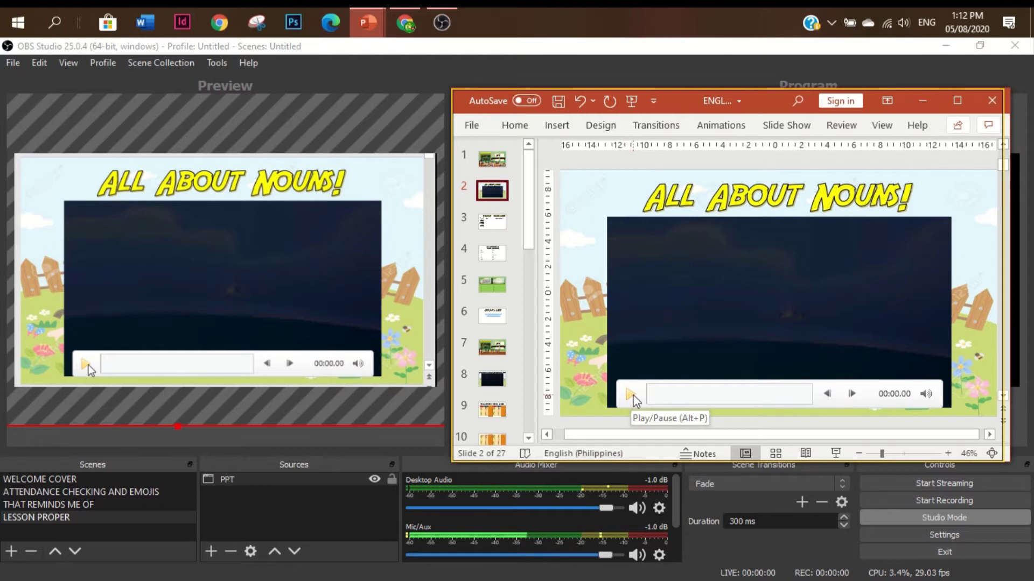
pyautogui.click(633, 399)
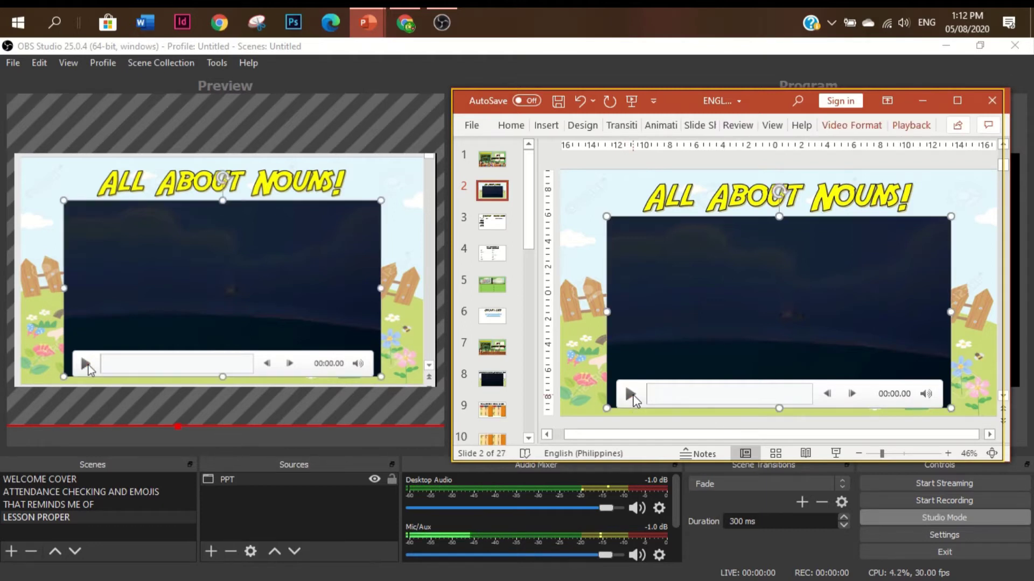
pyautogui.click(631, 395)
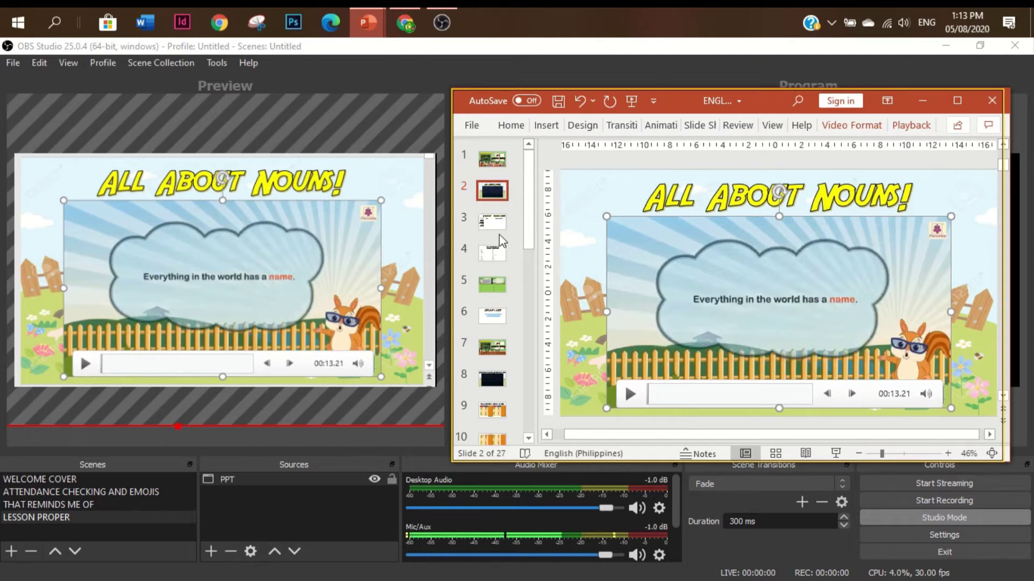
# Move the PowerPoint window off the transition controls, send LESSON PROPER to the program output in OBS Studio, and reselect that scene for preview.
pyautogui.moveTo(759, 105); pyautogui.dragTo(713, 303)
pyautogui.click(524, 212)
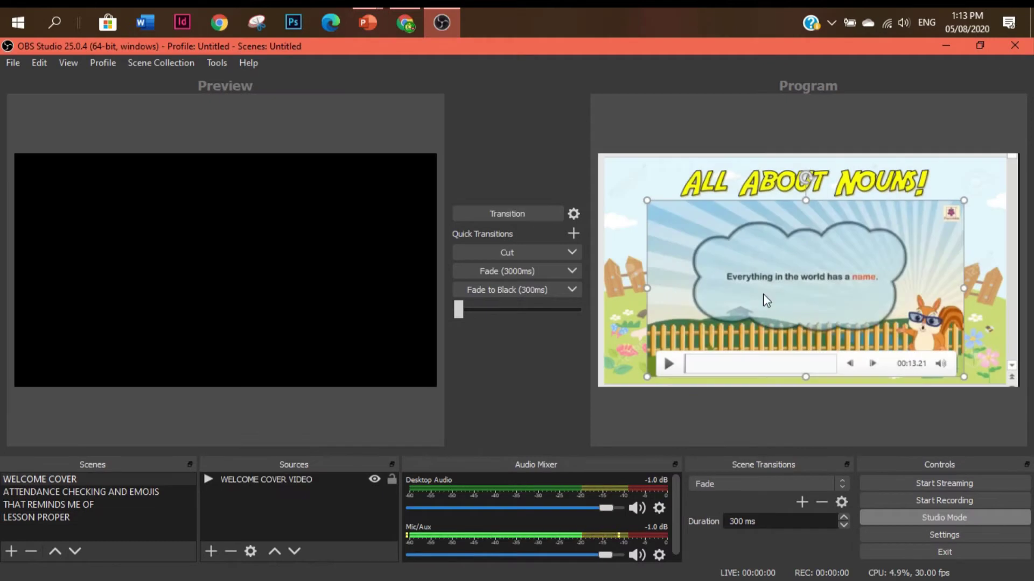
pyautogui.click(59, 516)
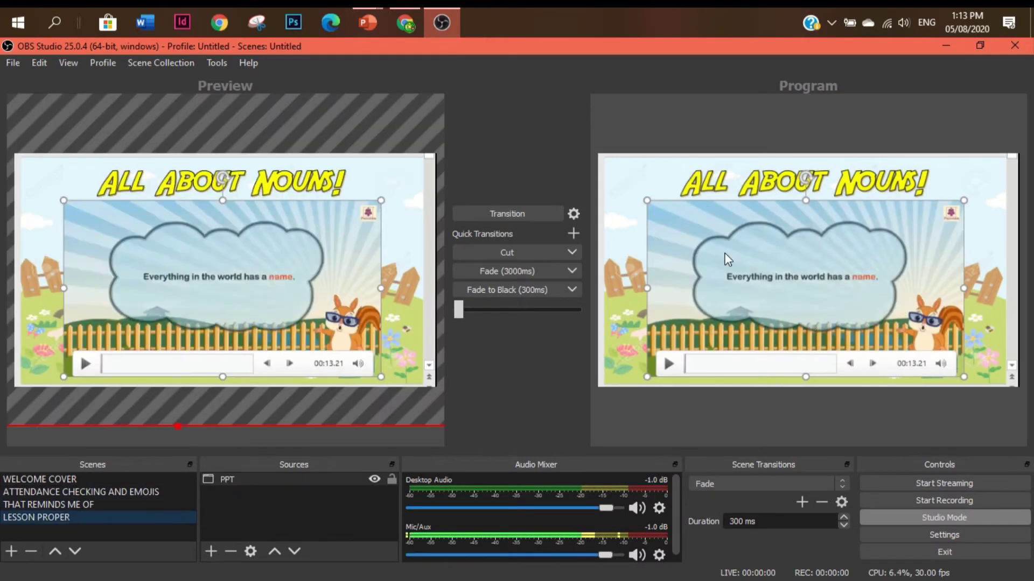
# Bring the ENGLISH CLASS PowerPoint window back to the front and place it beside the OBS preview without covering it.
pyautogui.moveTo(367, 21)
pyautogui.click(325, 85)
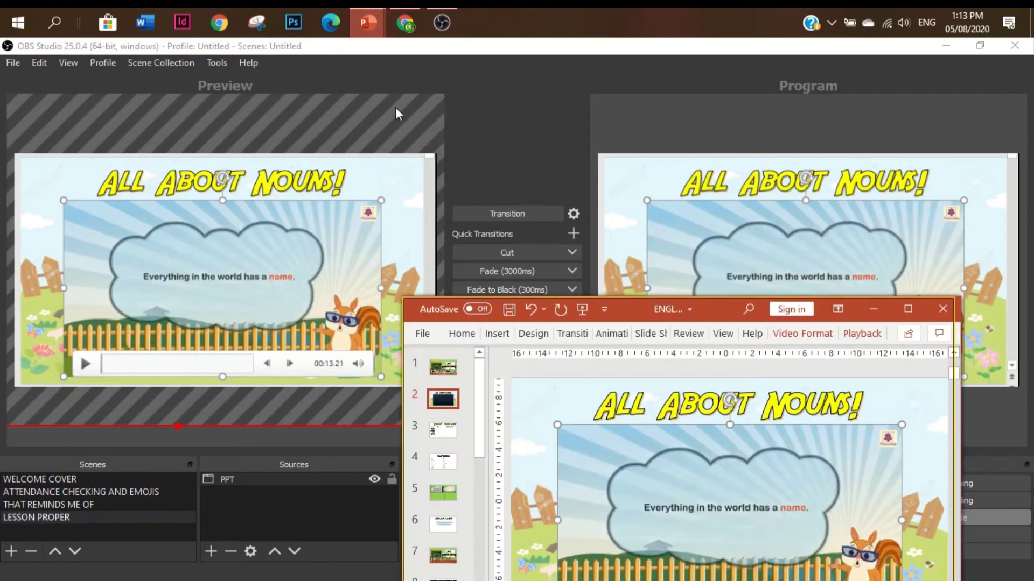
pyautogui.moveTo(728, 305); pyautogui.dragTo(749, 110)
pyautogui.moveTo(742, 151); pyautogui.dragTo(780, 122)
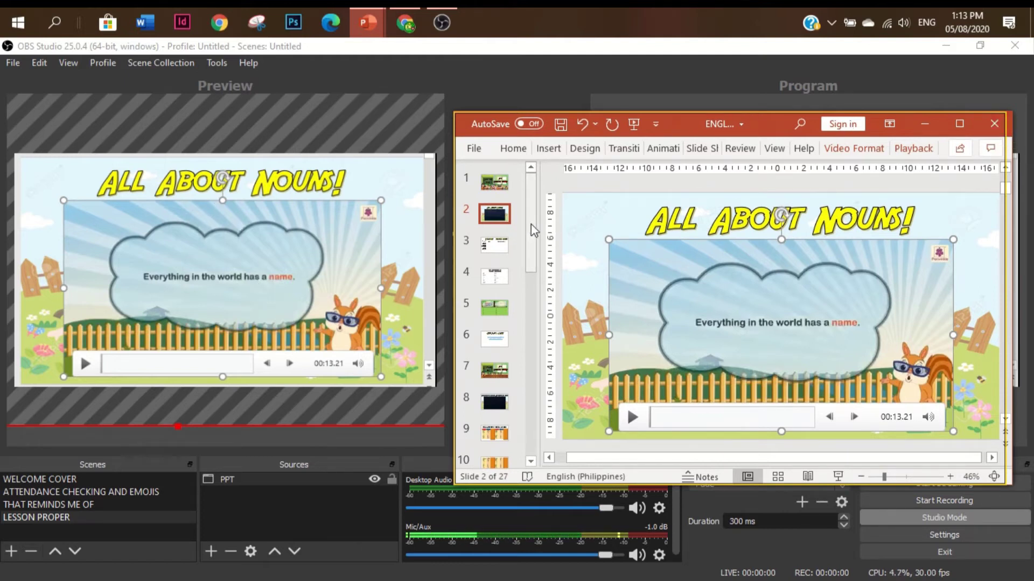
# Go through slides 2 to 6 in PowerPoint to check how each appears in the OBS preview, finishing on slide 3.
pyautogui.click(490, 247)
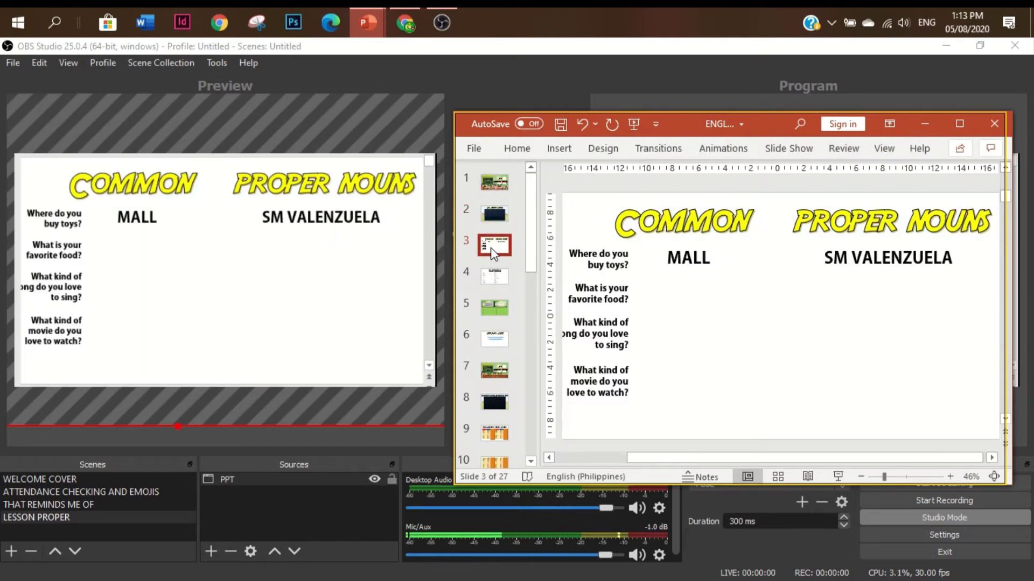
pyautogui.click(500, 281)
pyautogui.click(498, 308)
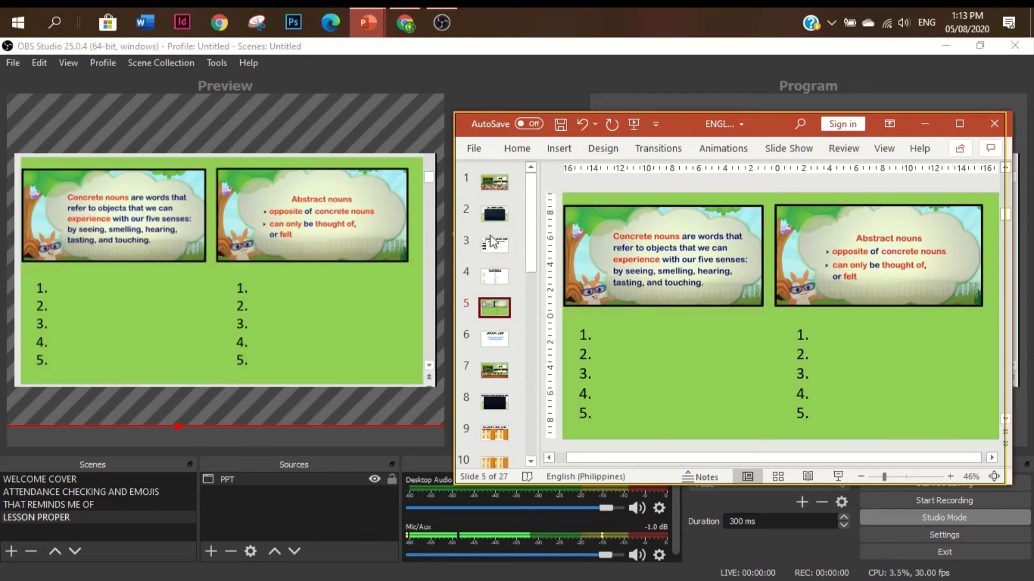
pyautogui.click(503, 342)
pyautogui.click(498, 310)
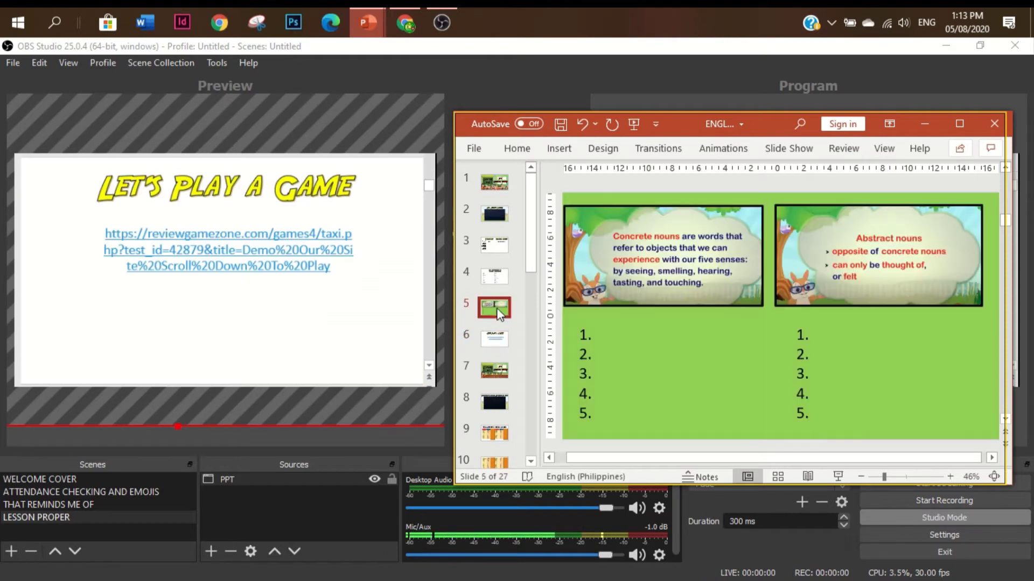
pyautogui.click(494, 276)
pyautogui.click(494, 308)
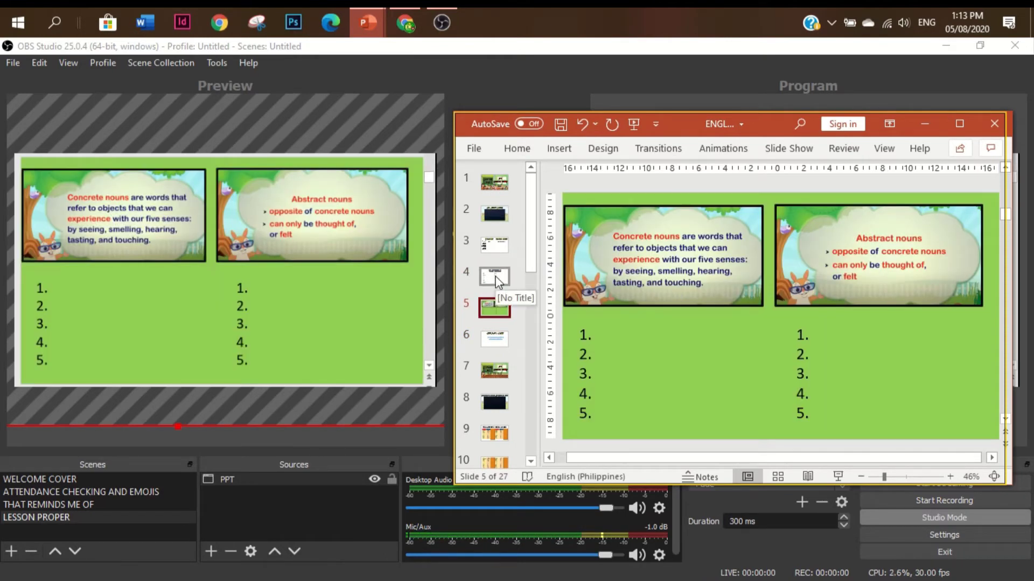
pyautogui.moveTo(531, 234)
pyautogui.mouseDown()
pyautogui.moveTo(527, 251)
pyautogui.moveTo(533, 221)
pyautogui.moveTo(532, 253)
pyautogui.moveTo(532, 226)
pyautogui.mouseUp()
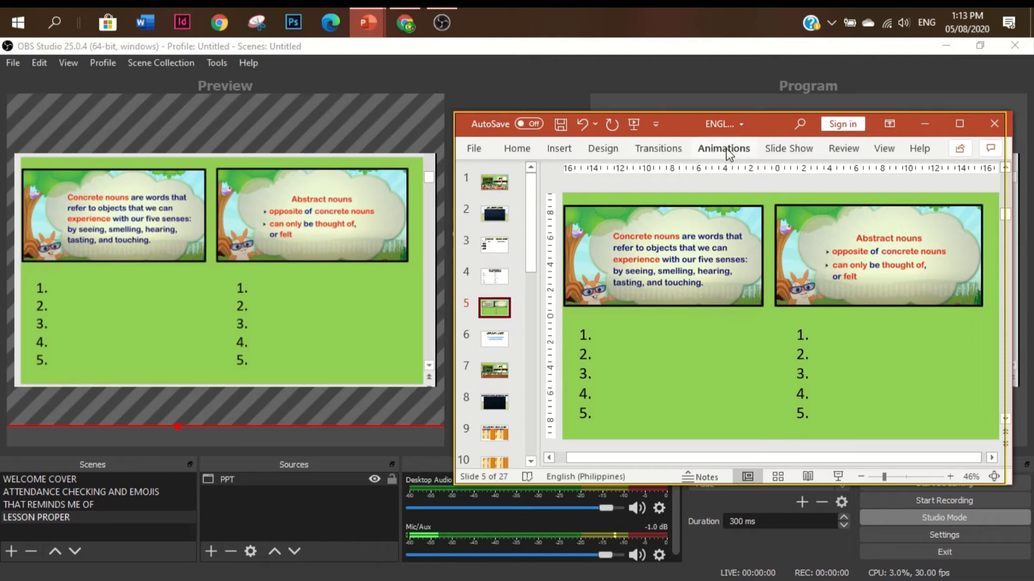
pyautogui.click(494, 214)
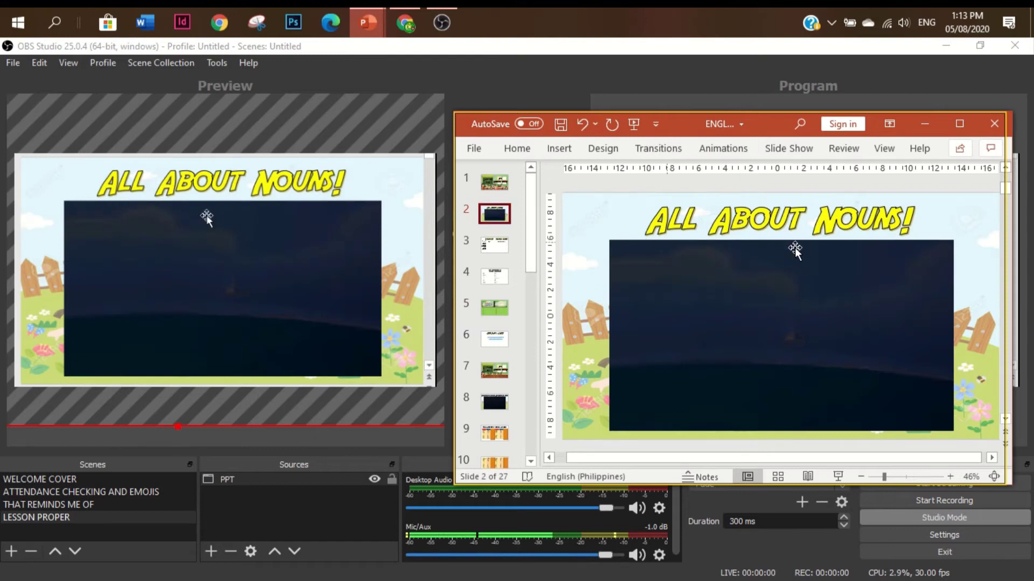
pyautogui.click(496, 253)
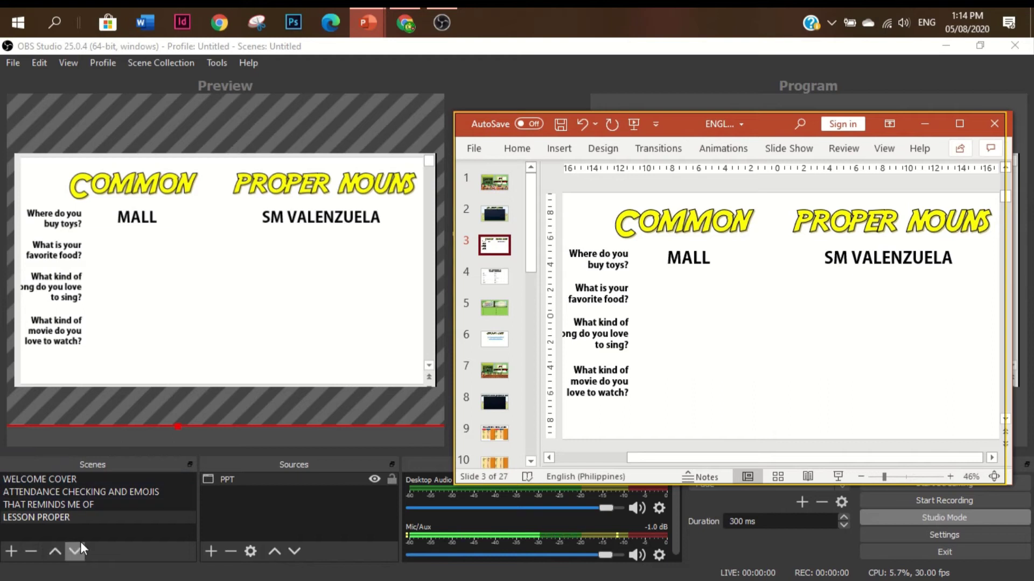
pyautogui.scroll(-1, 531, 227)
pyautogui.scroll(1, 531, 224)
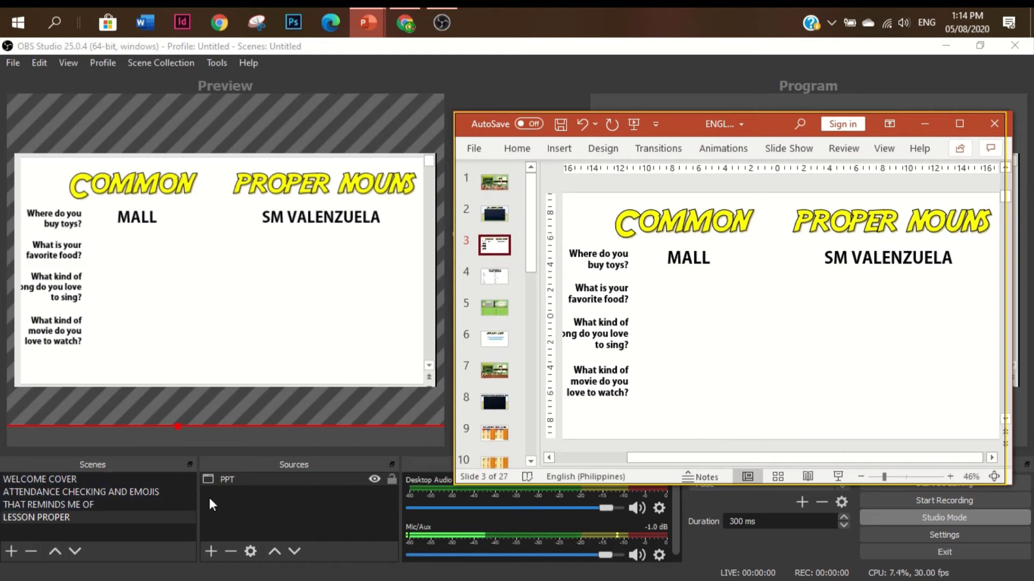
# Add the existing MY CAMERA video capture device as a visible source in the LESSON PROPER scene.
pyautogui.click(214, 552)
pyautogui.click(260, 481)
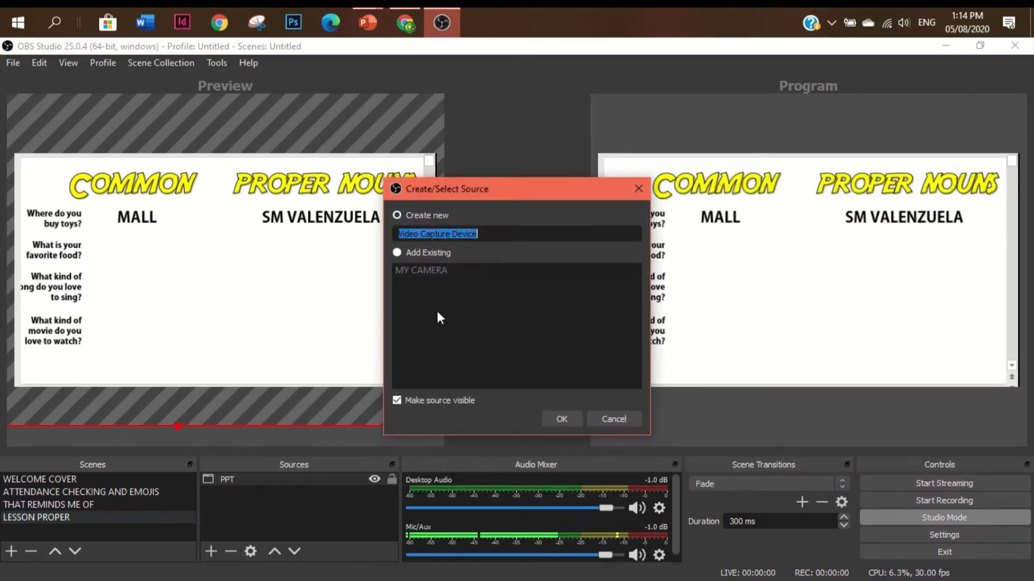
pyautogui.click(439, 252)
pyautogui.click(431, 269)
pyautogui.click(561, 419)
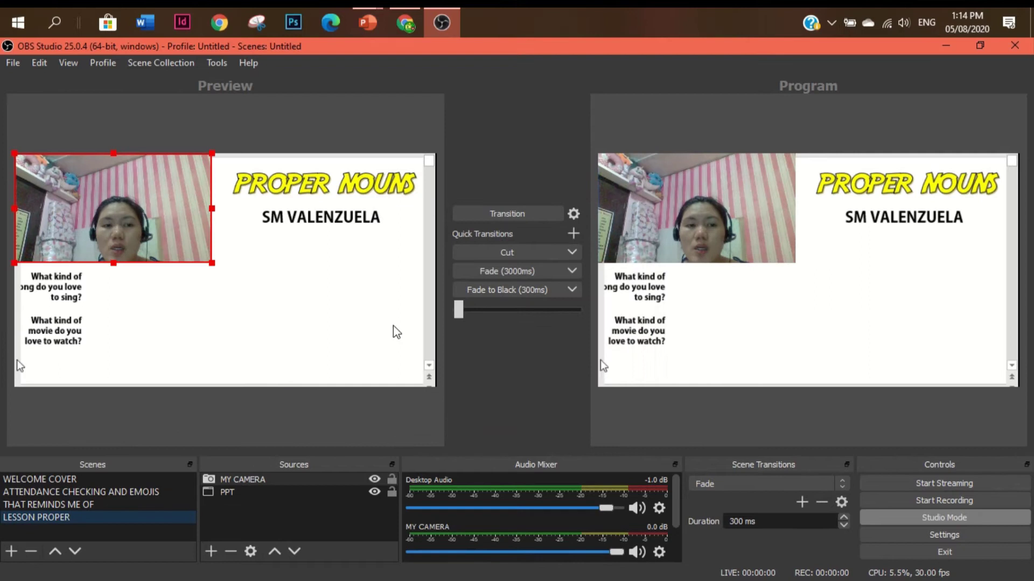
# Shrink the MY CAMERA image into the lower-right corner of the canvas and flip it horizontally.
pyautogui.moveTo(211, 153); pyautogui.dragTo(397, 358)
pyautogui.rightClick(389, 358)
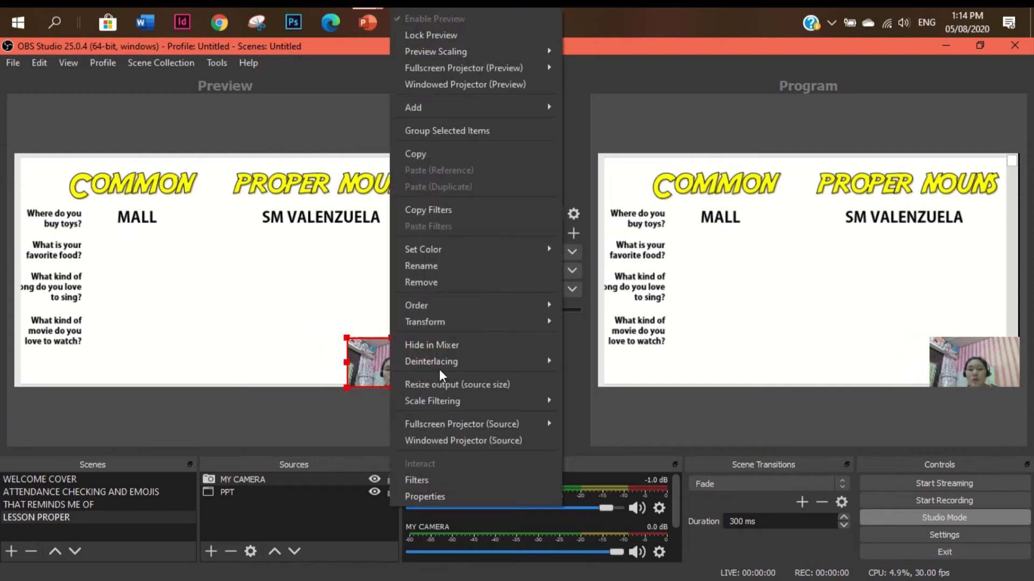
pyautogui.click(608, 455)
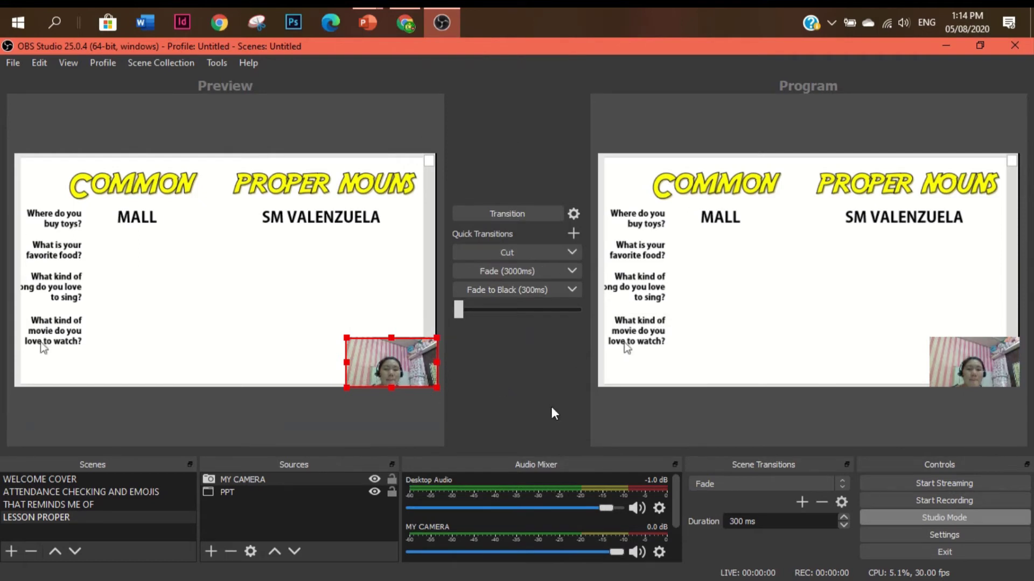
# Transition the WELCOME COVER scene to the program output and select it again for preview.
pyautogui.click(128, 481)
pyautogui.click(531, 210)
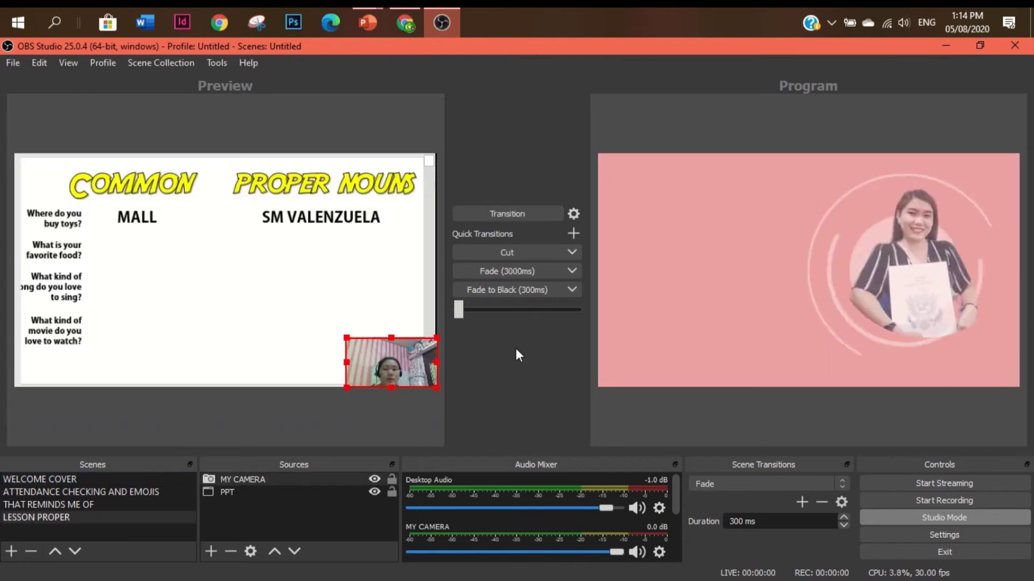
pyautogui.click(135, 480)
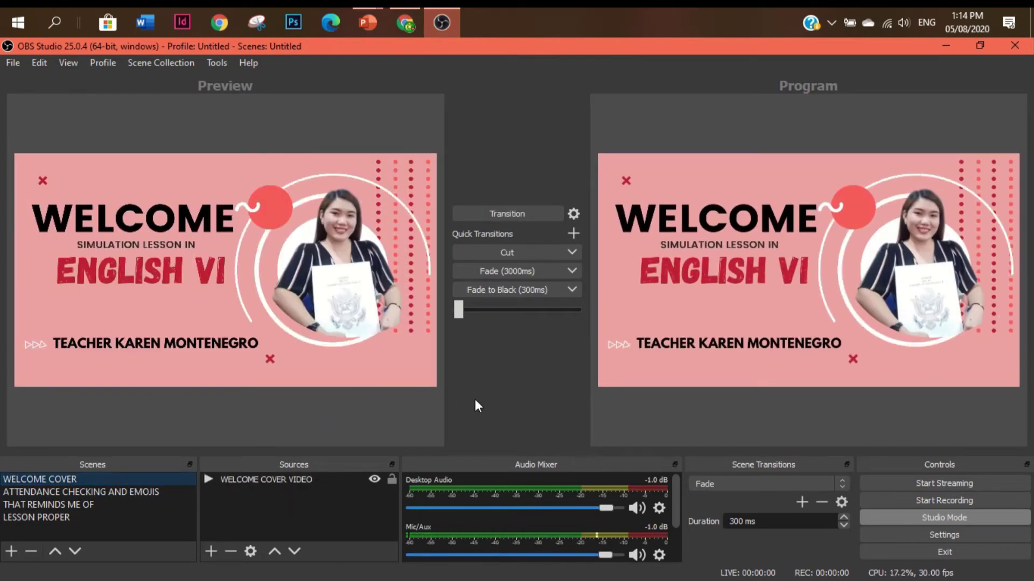
# Switch to Chrome and start creating a live video from the Facebook profile page.
pyautogui.moveTo(402, 21)
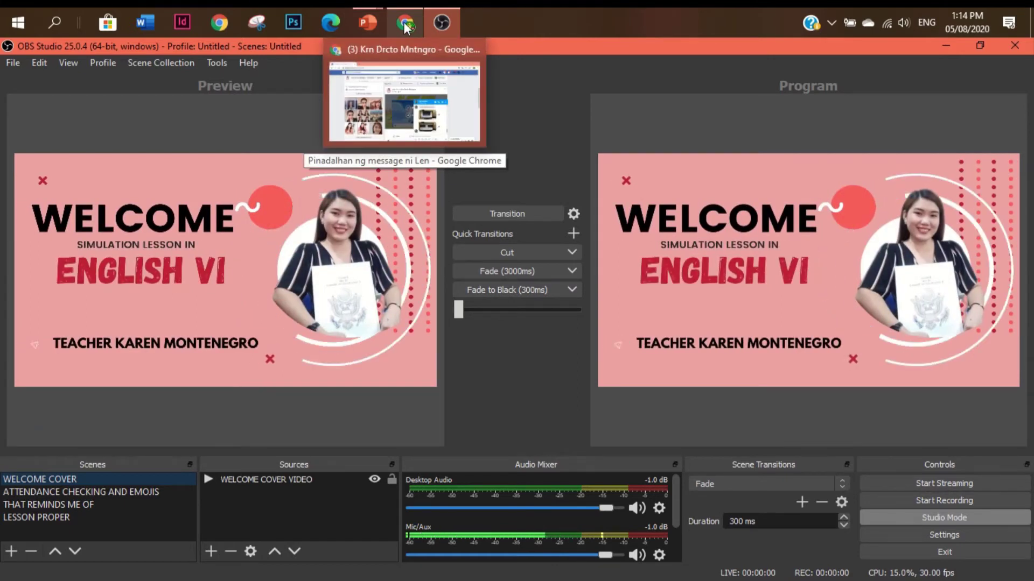
pyautogui.click(404, 22)
pyautogui.press('F5')
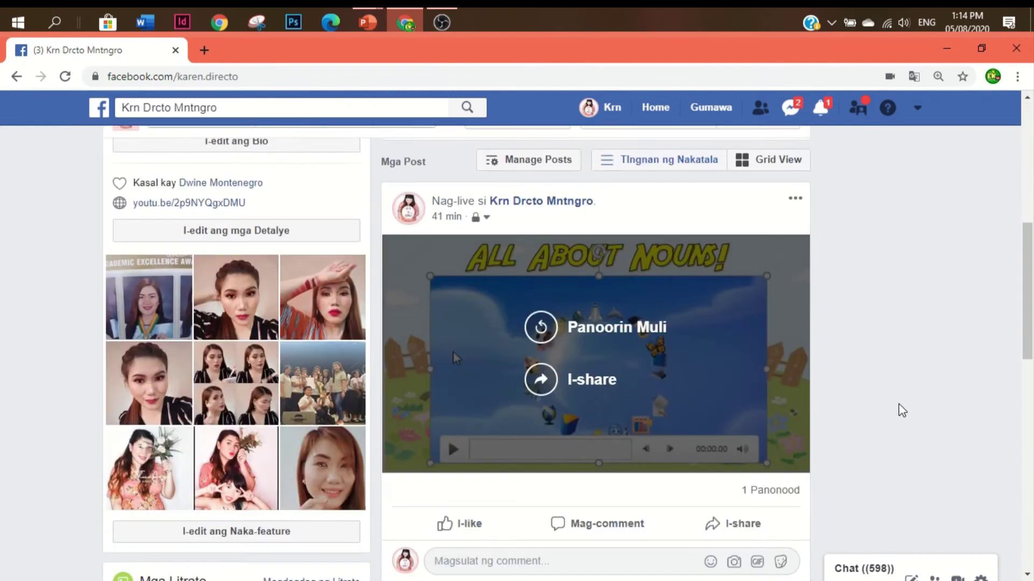
pyautogui.scroll(-3, 883, 312)
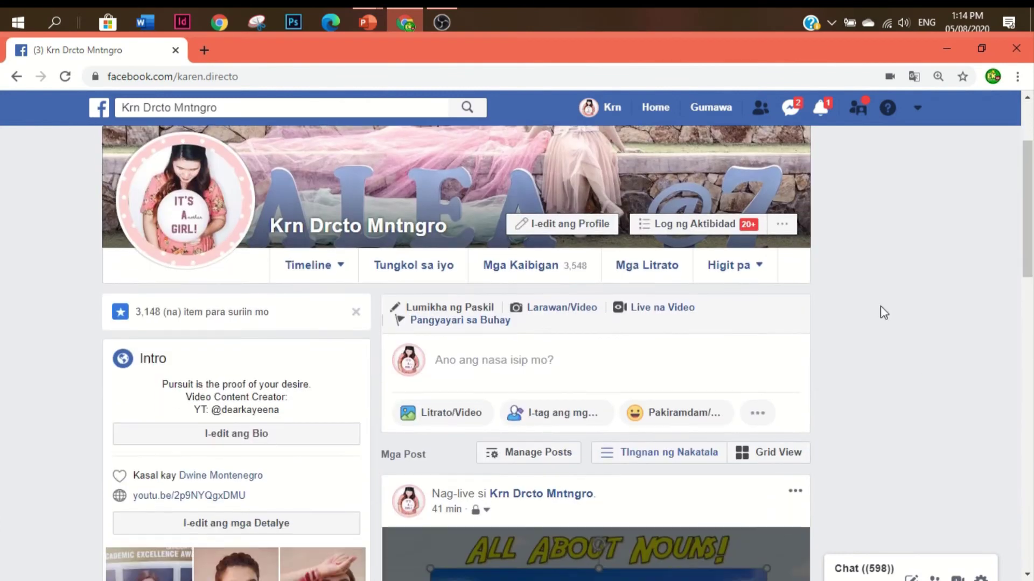
pyautogui.click(686, 315)
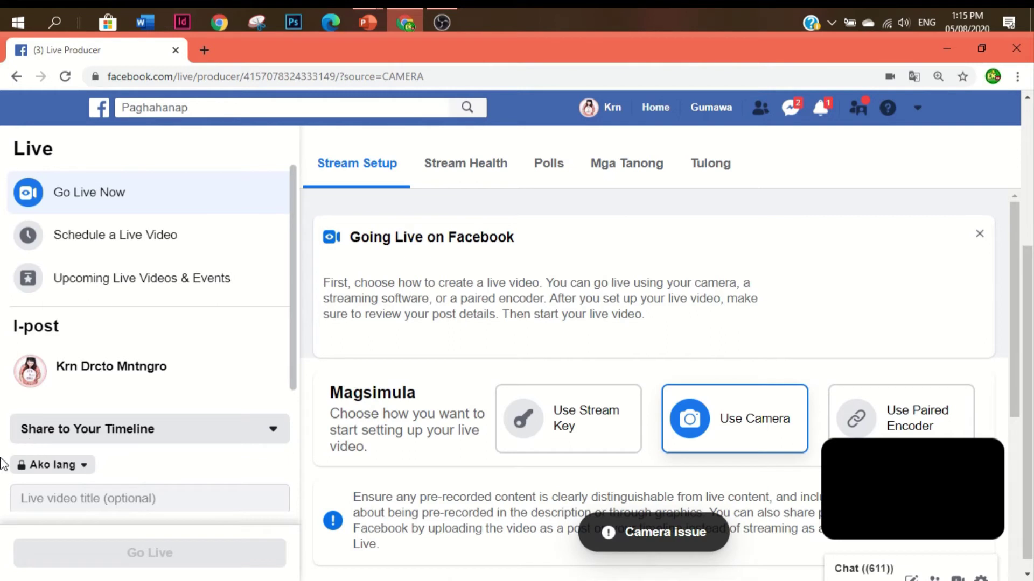
# Title the live video SAMPLE OBS WITH PPT and choose the stream key as the setup method.
pyautogui.click(77, 498)
pyautogui.write('SAMPLE OBS WITH PPT')
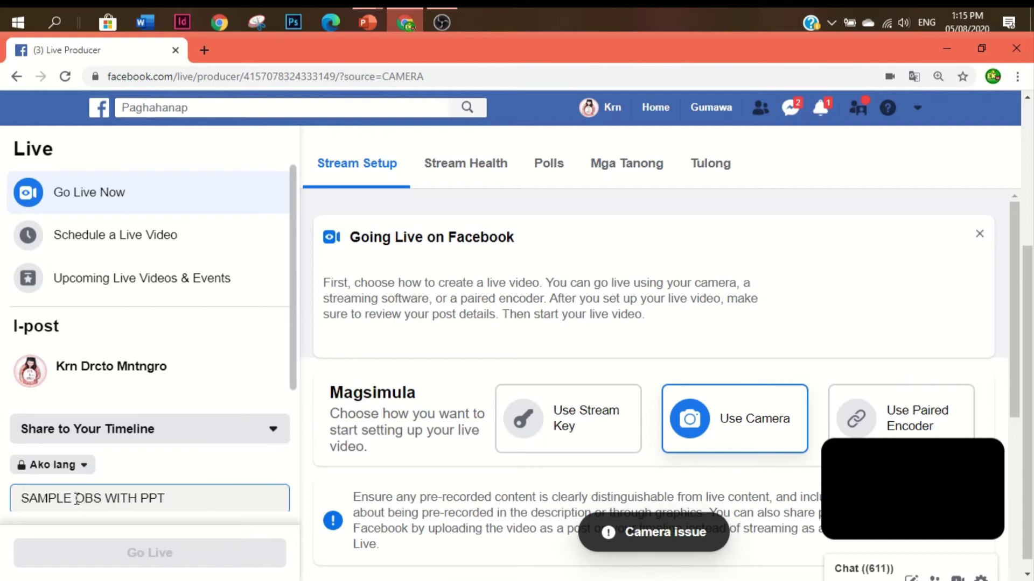
pyautogui.click(609, 424)
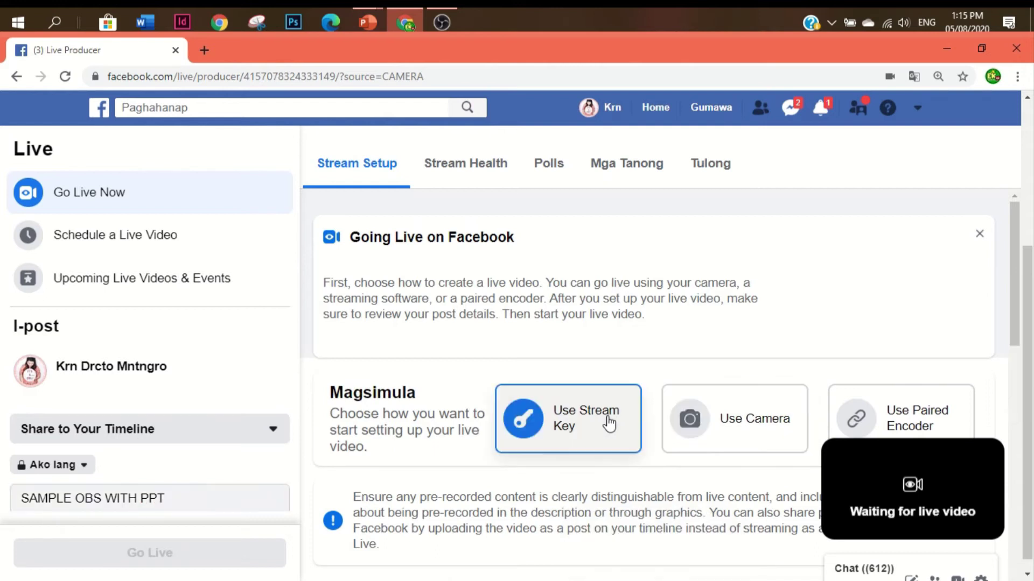
# Copy the stream key from the Live Stream Setup section.
pyautogui.moveTo(1012, 280); pyautogui.dragTo(1002, 527)
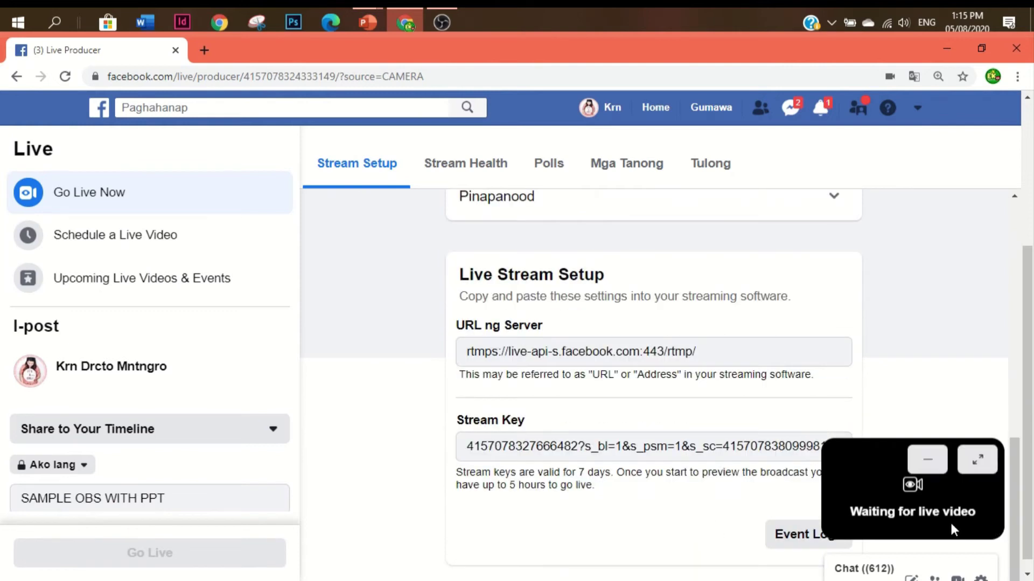
pyautogui.click(705, 451)
pyautogui.tripleClick(705, 454)
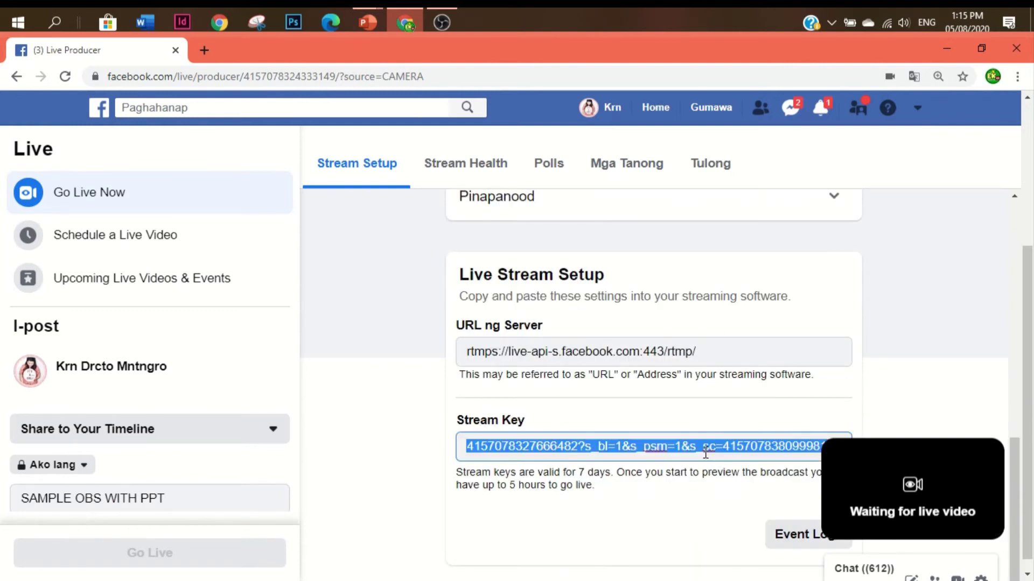
# Switch to OBS Studio, replace the stream key in the Facebook Live stream settings with the copied one, and accept the settings.
pyautogui.click(442, 22)
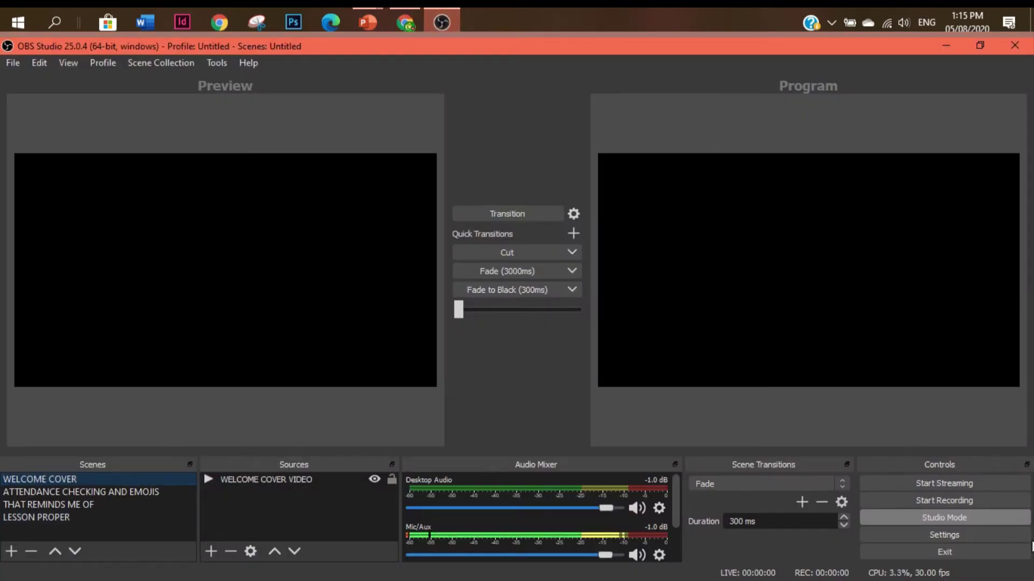
pyautogui.click(957, 538)
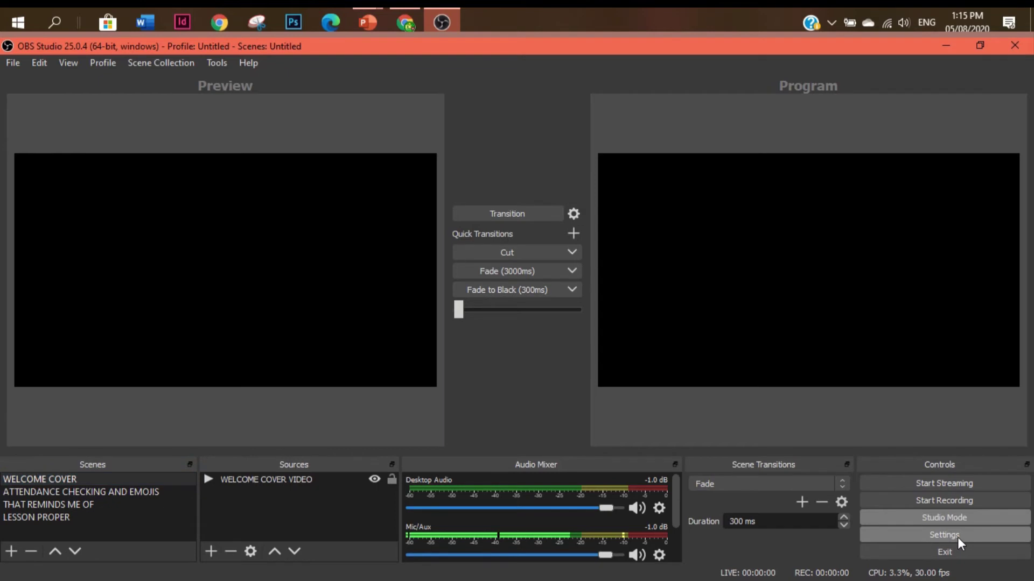
pyautogui.click(179, 124)
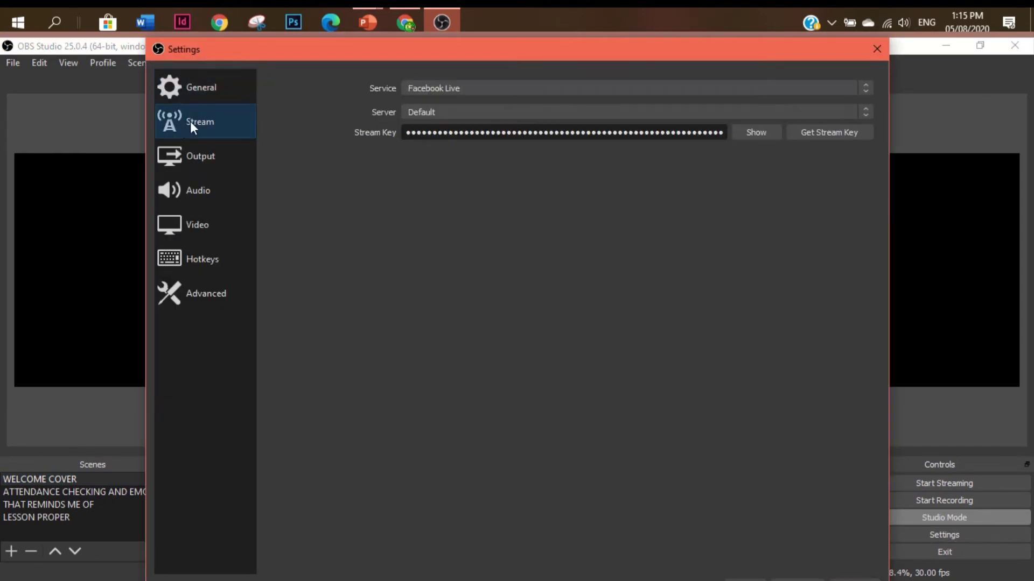
pyautogui.click(524, 134)
pyautogui.hotkey('ctrl', 'a')
pyautogui.press('BackSpace')
pyautogui.hotkey('ctrl', 'v')
pyautogui.moveTo(526, 80); pyautogui.dragTo(478, 81)
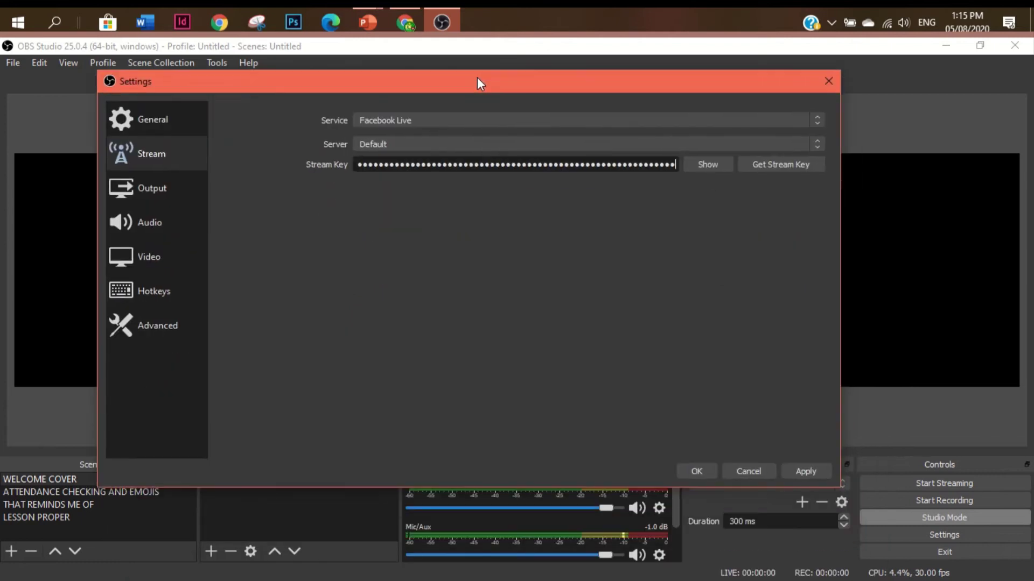
pyautogui.click(702, 470)
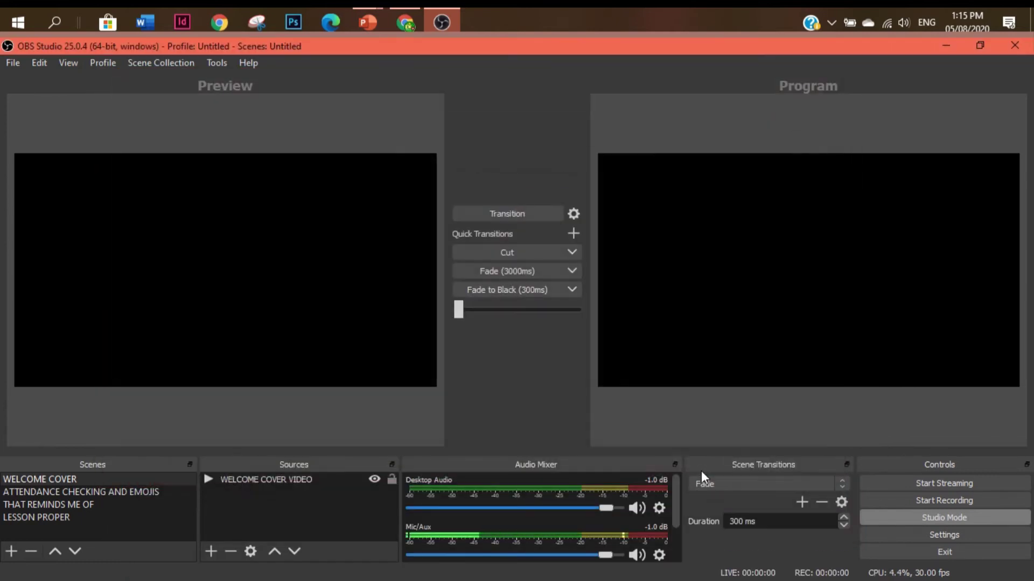
# Start streaming, and switch to Chrome to check the stream preview in the Facebook Live Producer.
pyautogui.click(926, 482)
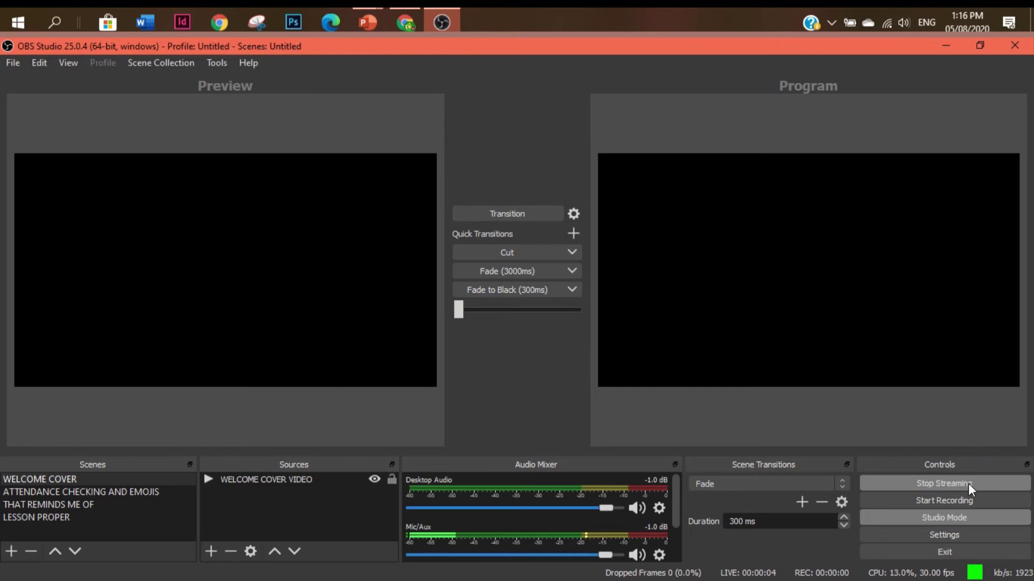
pyautogui.click(405, 23)
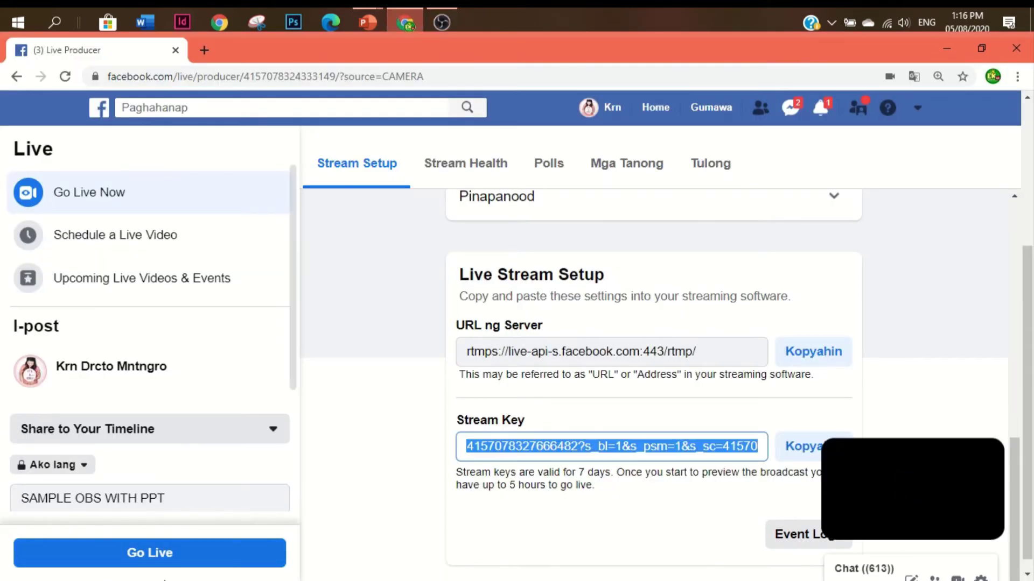
pyautogui.moveTo(941, 531)
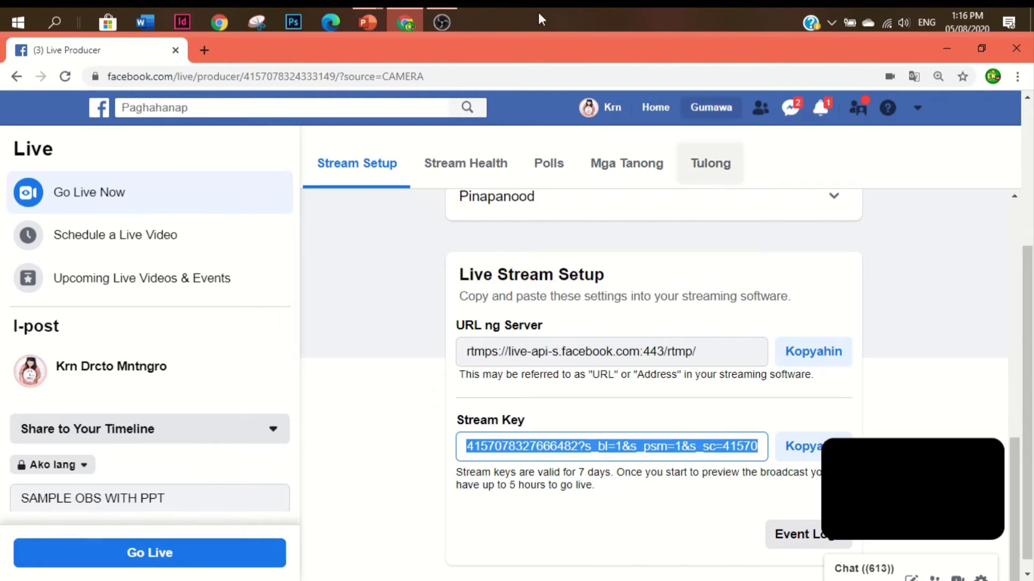
# Switch to OBS Studio and transition the WELCOME COVER scene to the program output.
pyautogui.click(446, 24)
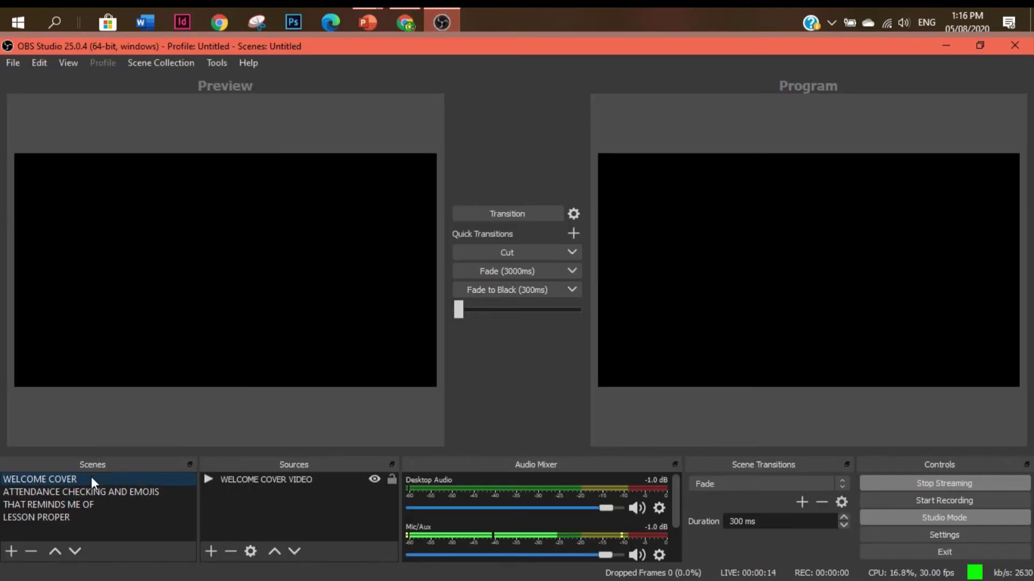
pyautogui.click(544, 215)
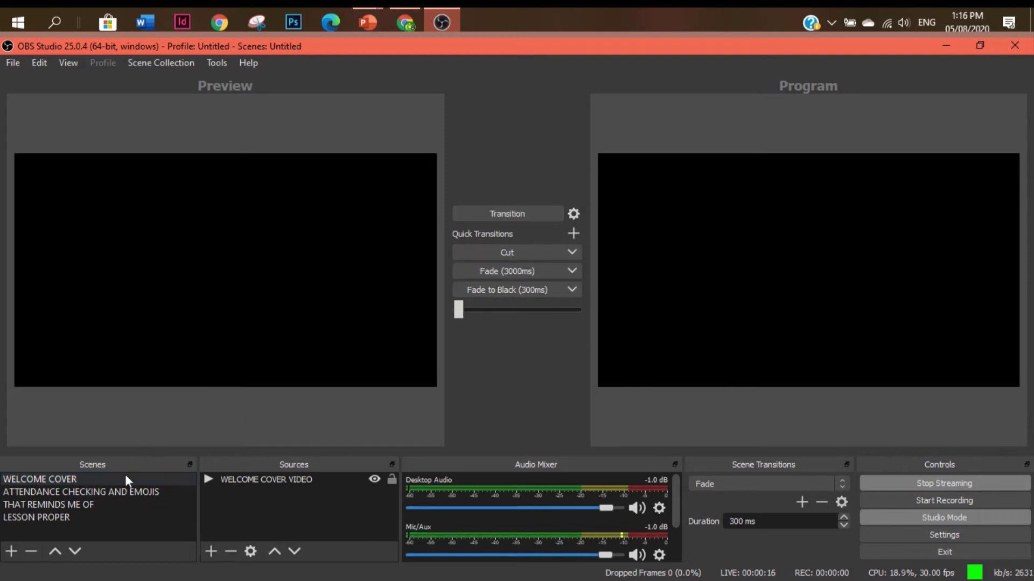
pyautogui.rightClick(125, 478)
pyautogui.click(127, 518)
pyautogui.click(151, 480)
pyautogui.click(533, 216)
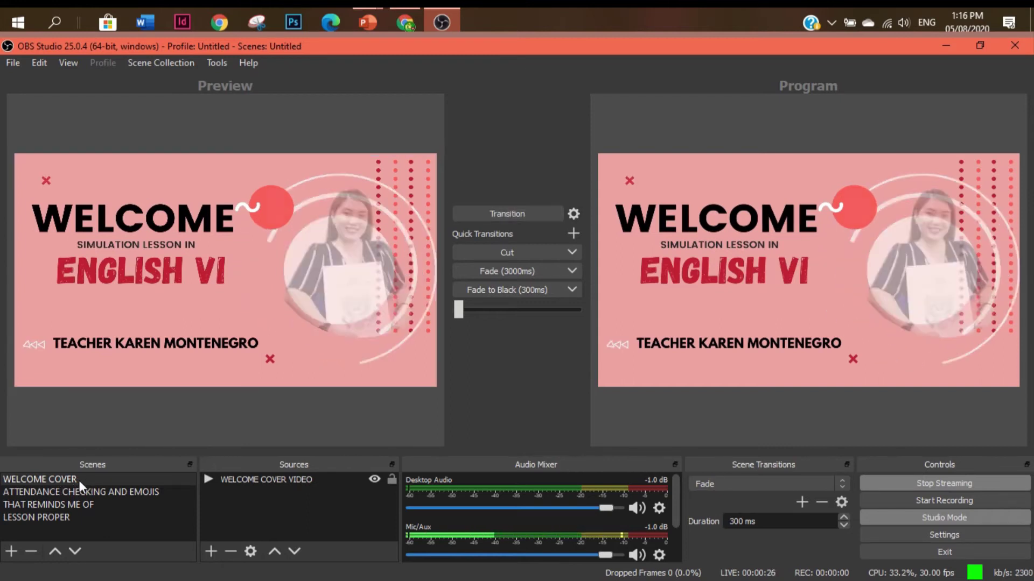
pyautogui.moveTo(411, 24)
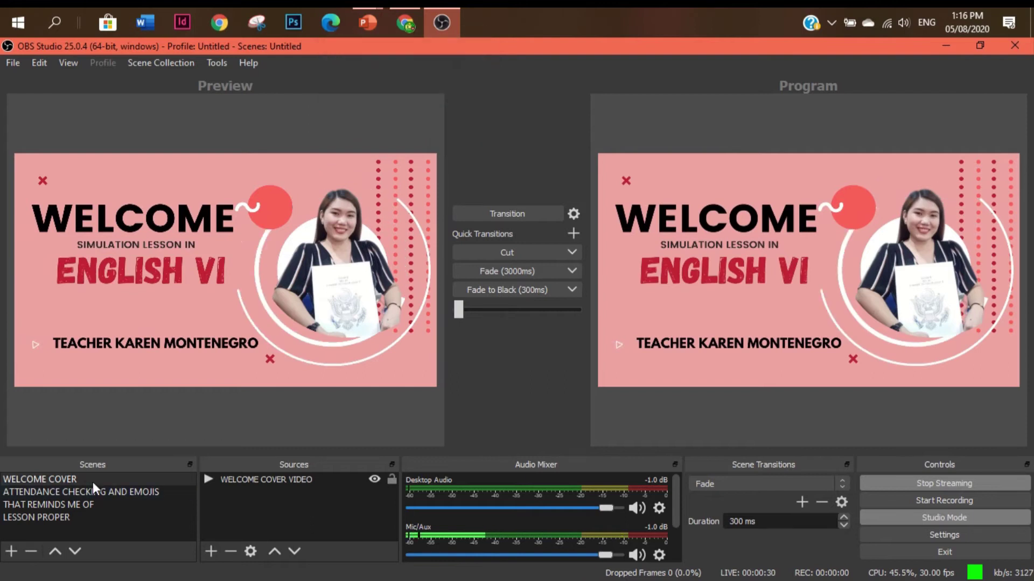
pyautogui.moveTo(674, 493)
pyautogui.mouseDown()
pyautogui.moveTo(675, 535)
pyautogui.moveTo(681, 508)
pyautogui.mouseUp()
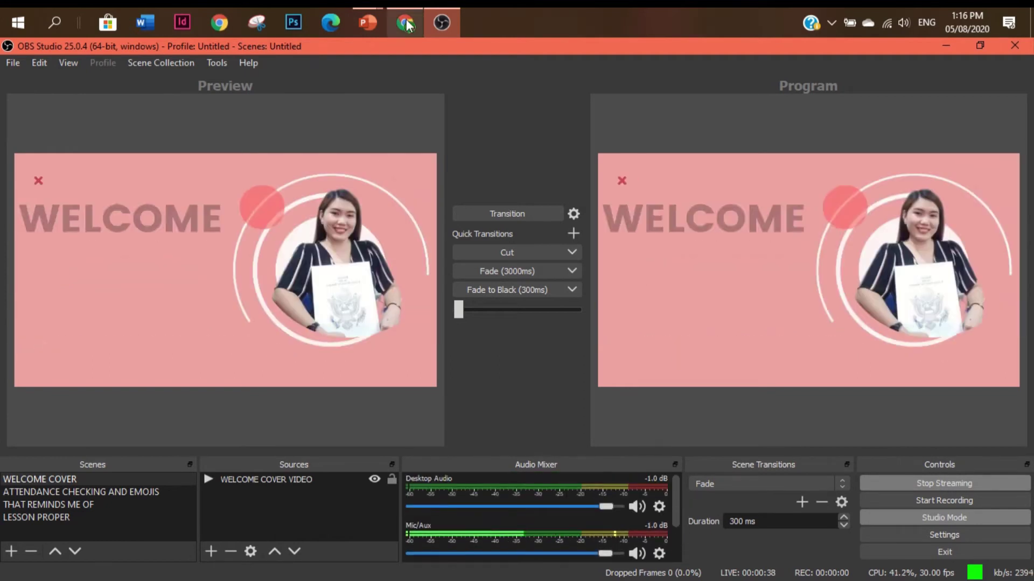
# Switch to Chrome, go live on Facebook with the SAMPLE OBS WITH PPT video and check the live picture.
pyautogui.click(406, 24)
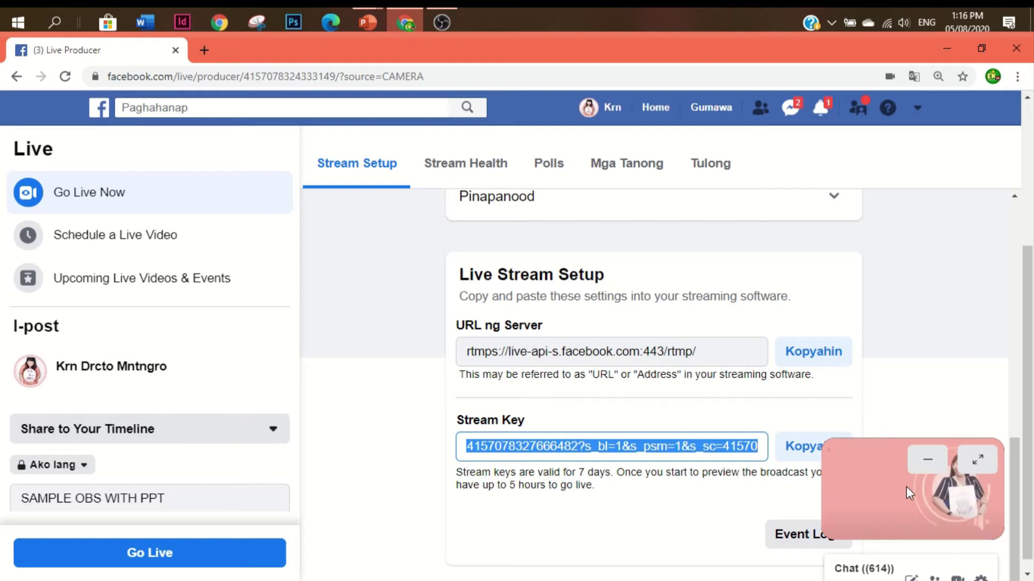
pyautogui.click(180, 567)
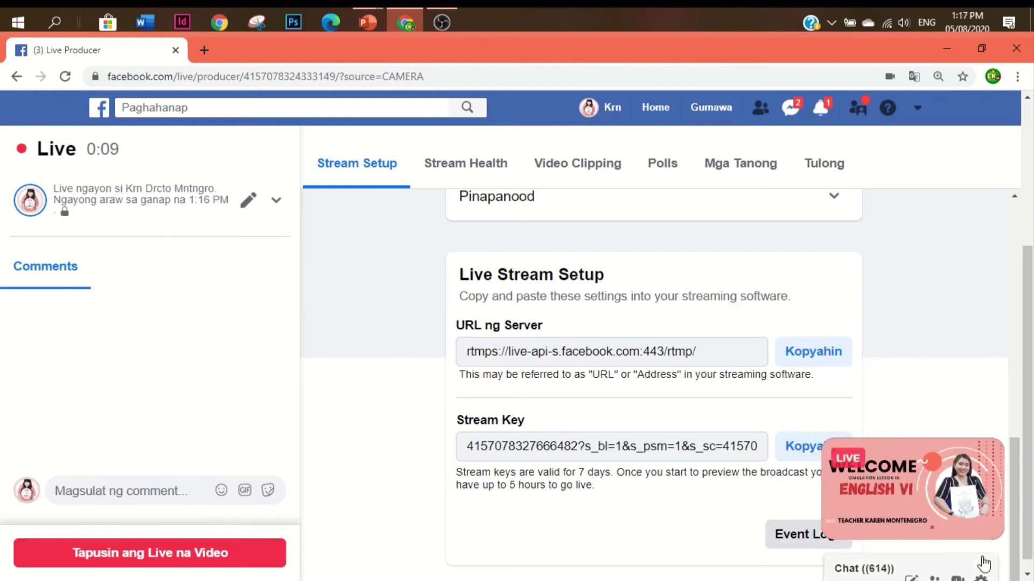
pyautogui.moveTo(998, 464)
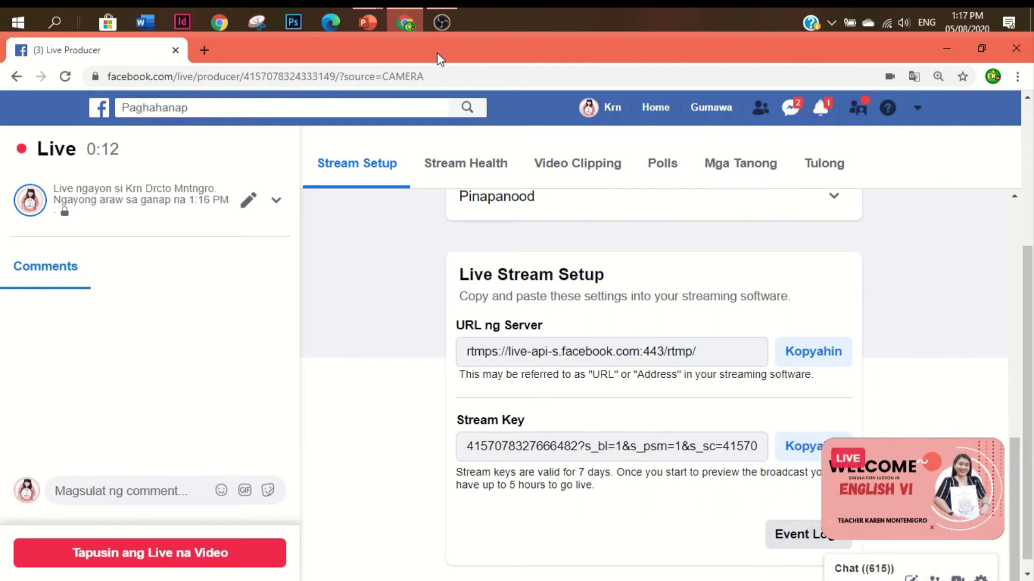
# Switch to OBS Studio and load the LESSON PROPER scene into the preview.
pyautogui.moveTo(444, 24)
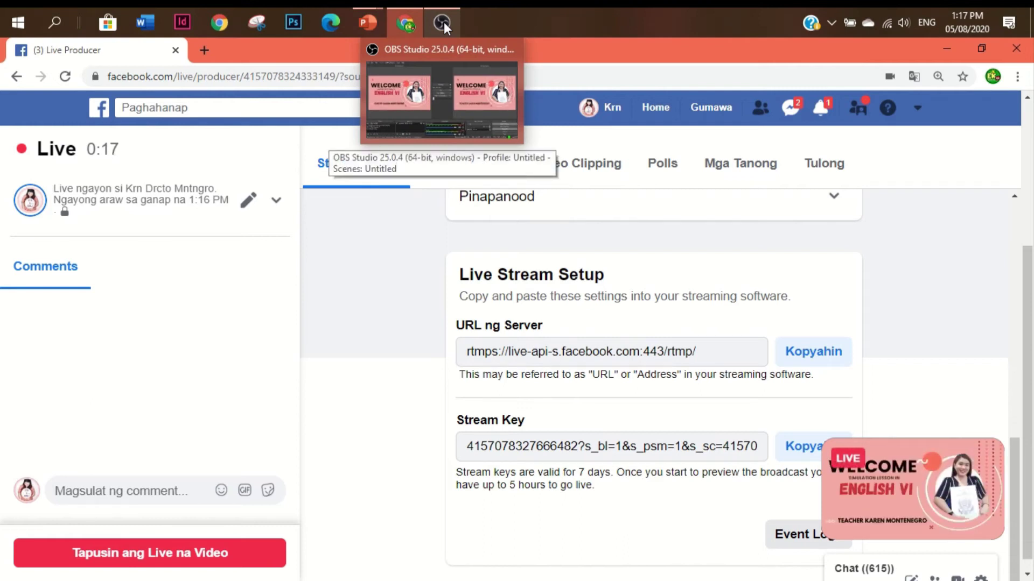
pyautogui.click(444, 21)
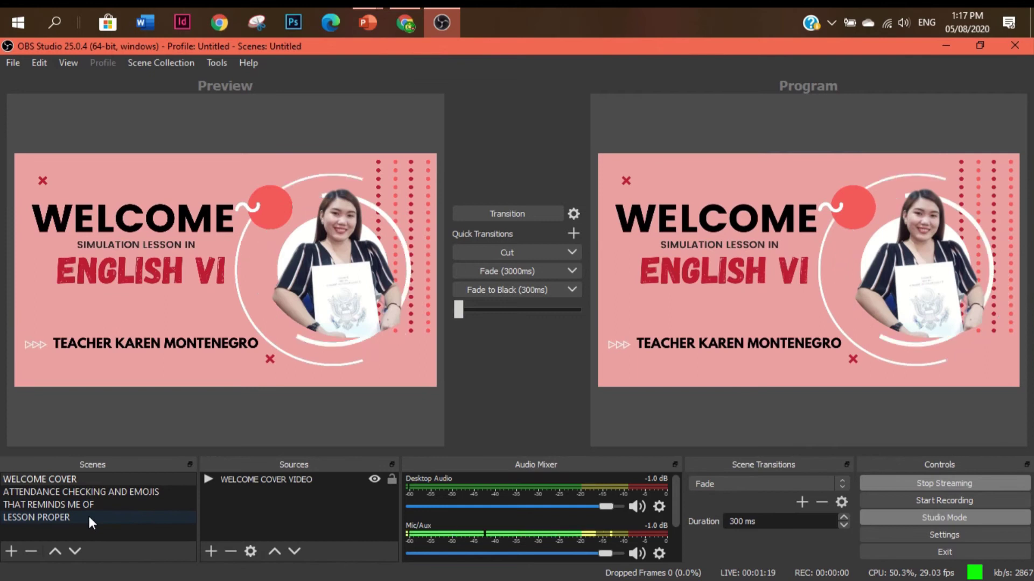
pyautogui.click(88, 515)
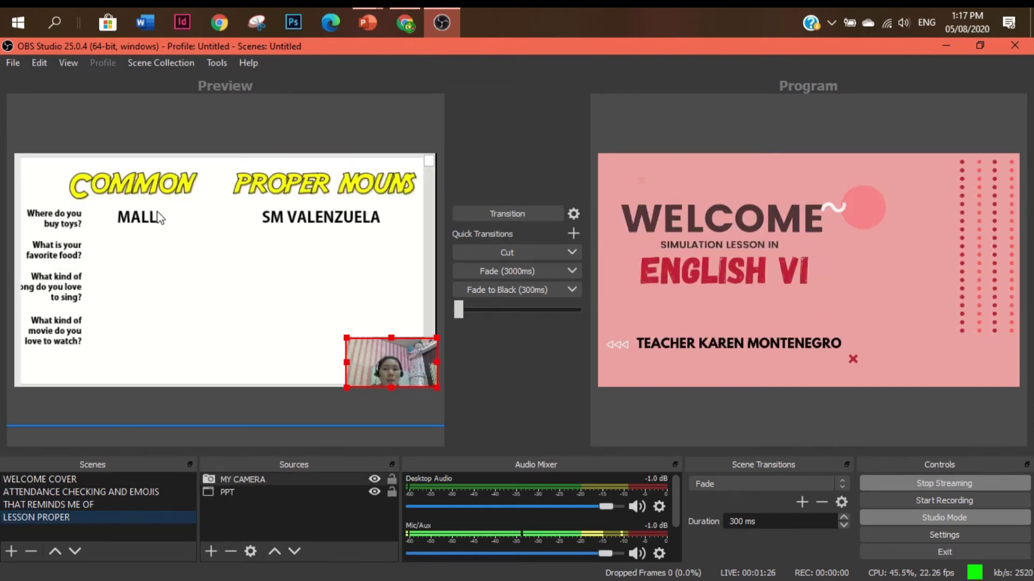
# Select slide 1 of the ENGLISH CLASS presentation in PowerPoint, and transition the LESSON PROPER scene to the OBS Studio program output.
pyautogui.click(366, 21)
pyautogui.click(334, 74)
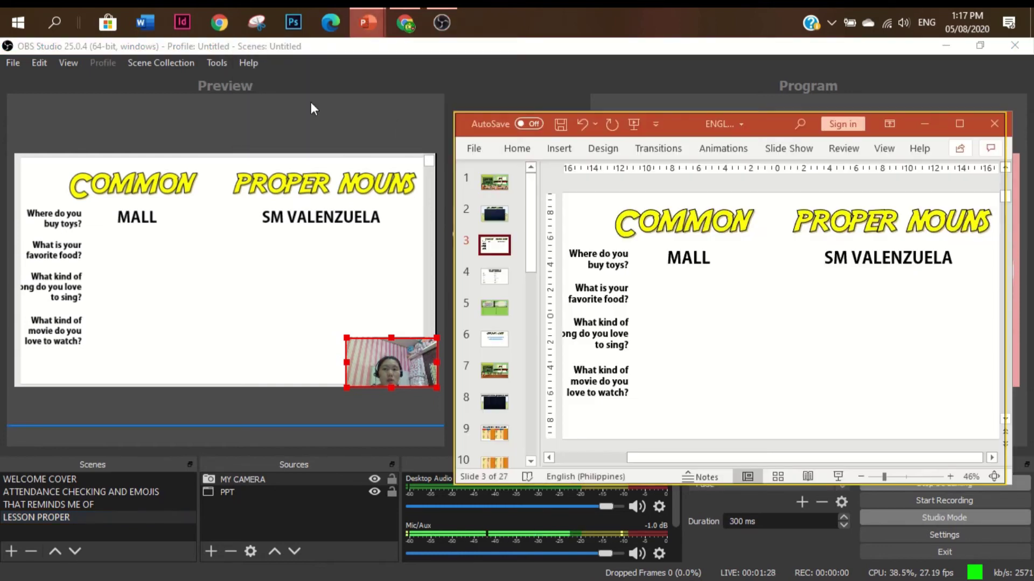
pyautogui.click(503, 186)
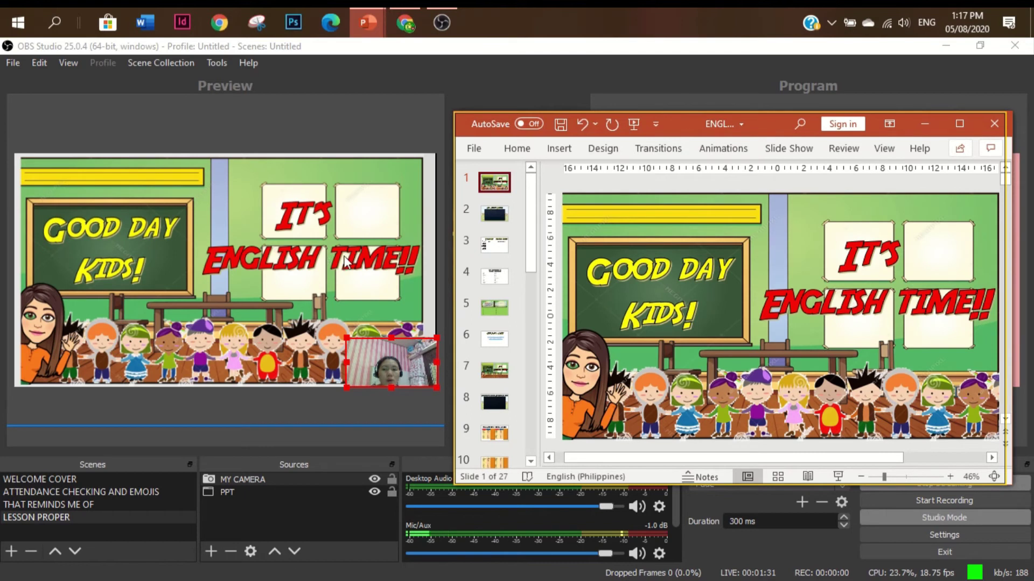
pyautogui.moveTo(770, 118); pyautogui.dragTo(770, 269)
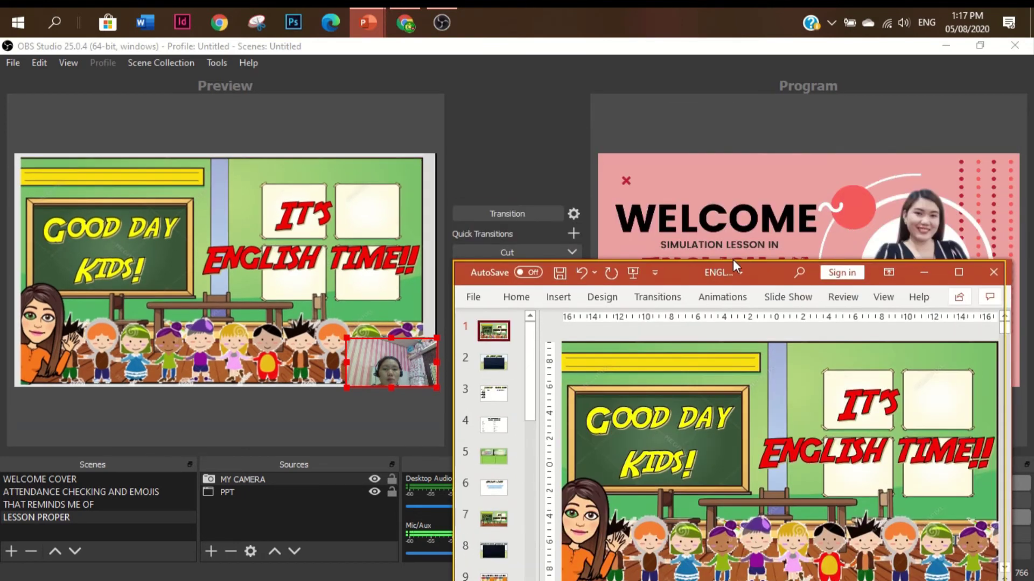
pyautogui.click(525, 212)
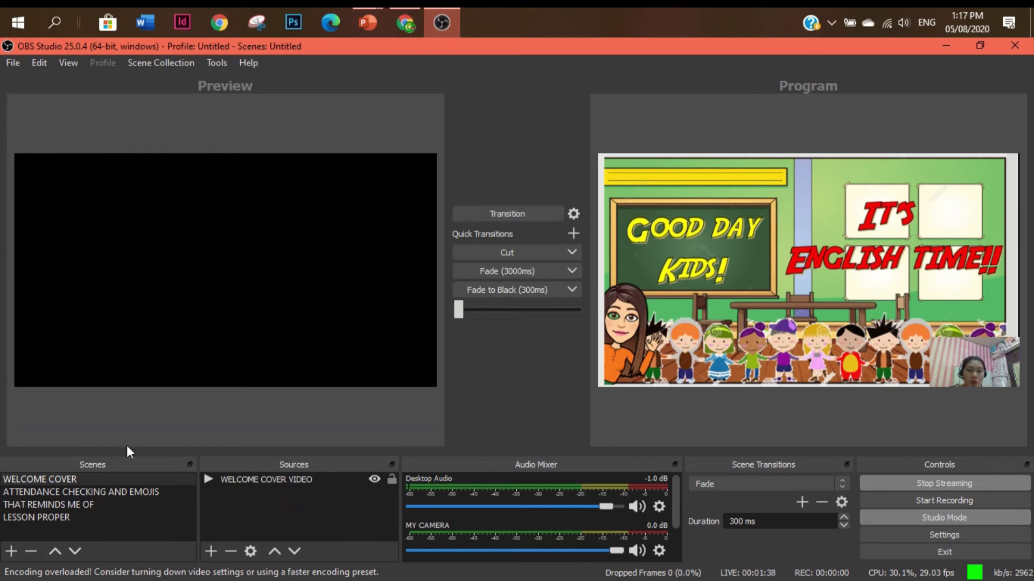
# Load the LESSON PROPER scene into the preview again and move the ENGLISH CLASS PowerPoint window off the program output.
pyautogui.click(81, 518)
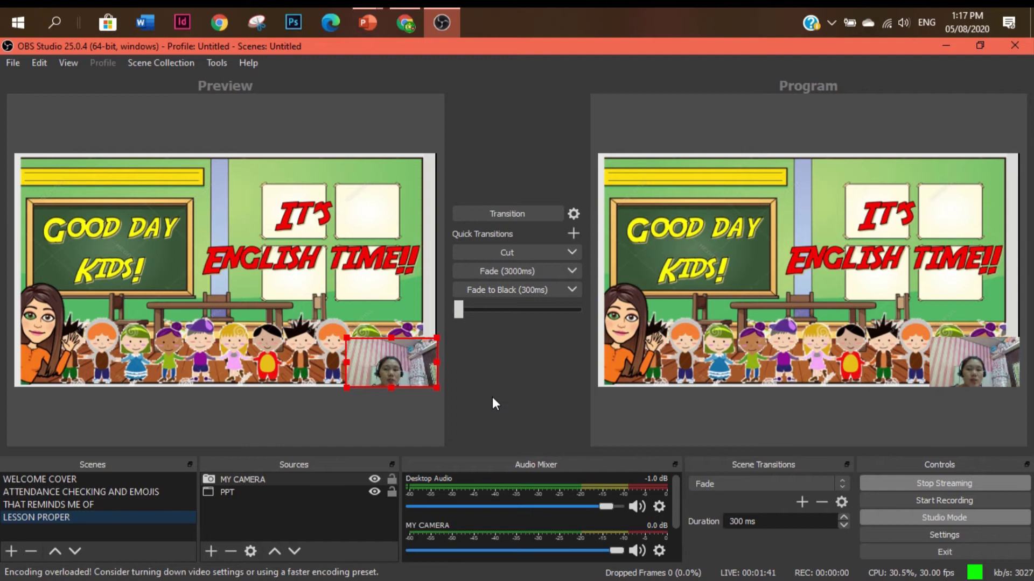
pyautogui.moveTo(357, 21)
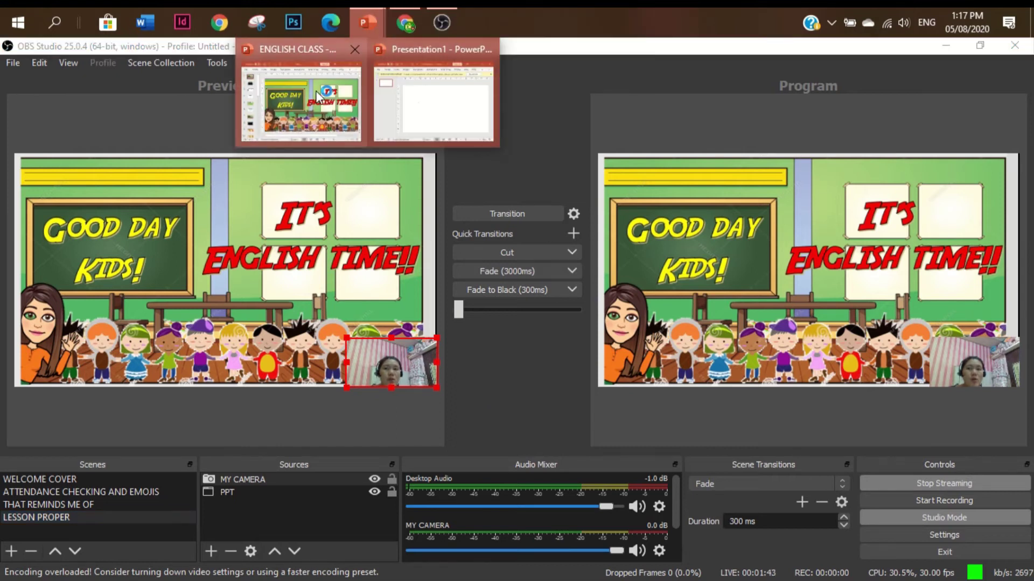
pyautogui.click(327, 52)
pyautogui.moveTo(759, 263); pyautogui.dragTo(361, 109)
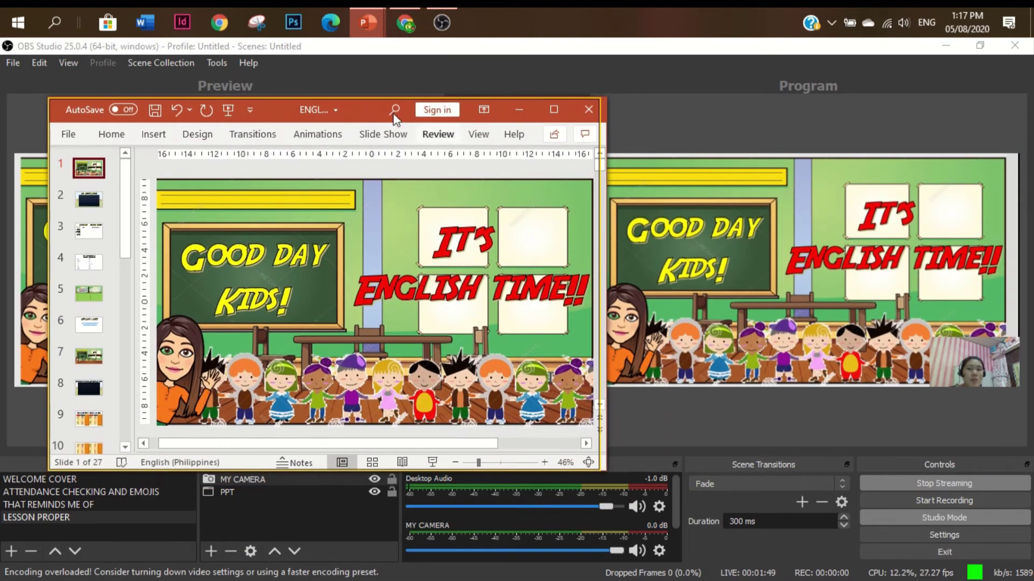
# Advance the presentation to slide 2 and play its All About Nouns video on the live stream.
pyautogui.press('pagedown')
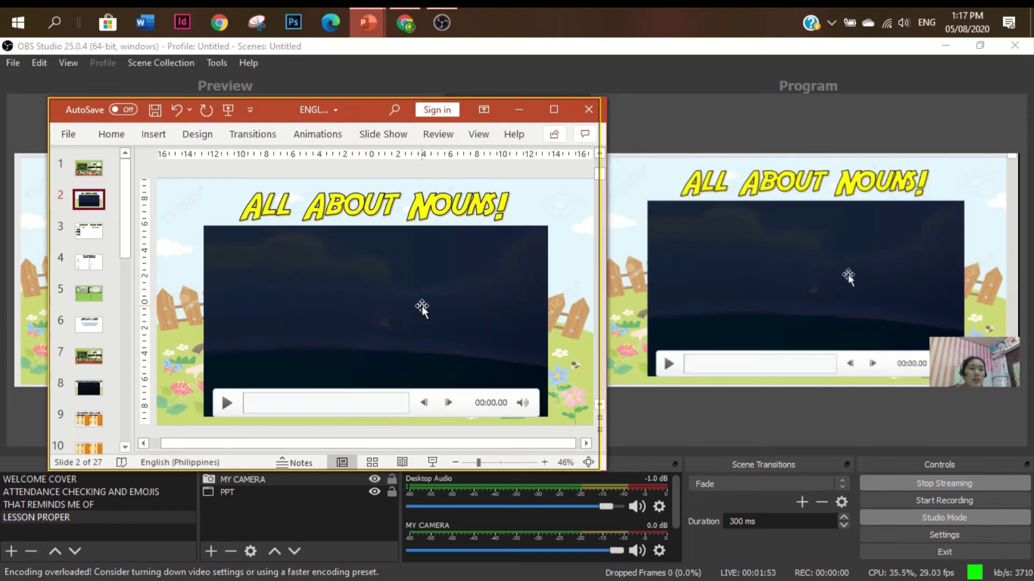
pyautogui.click(228, 404)
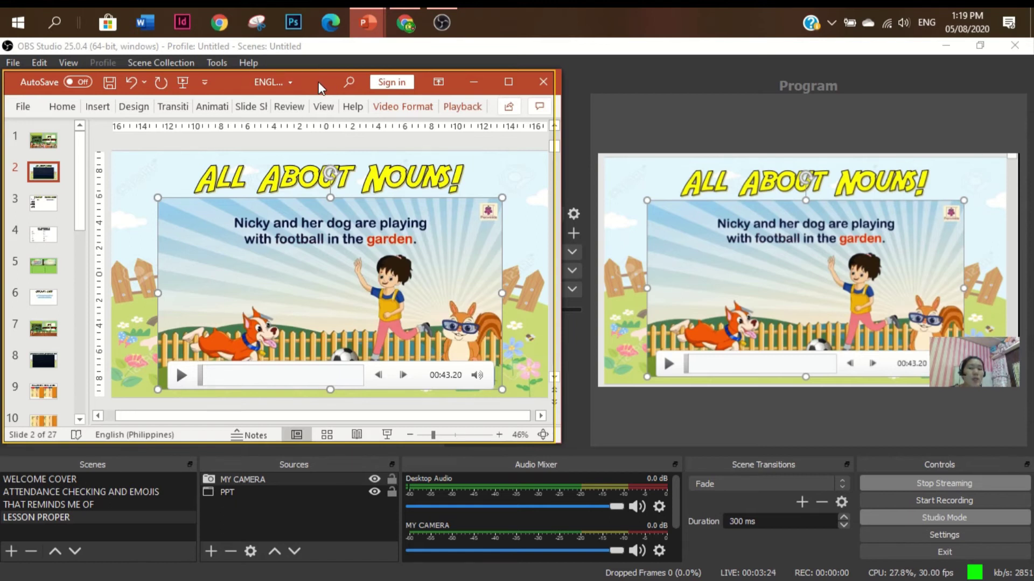
pyautogui.press('pagedown')
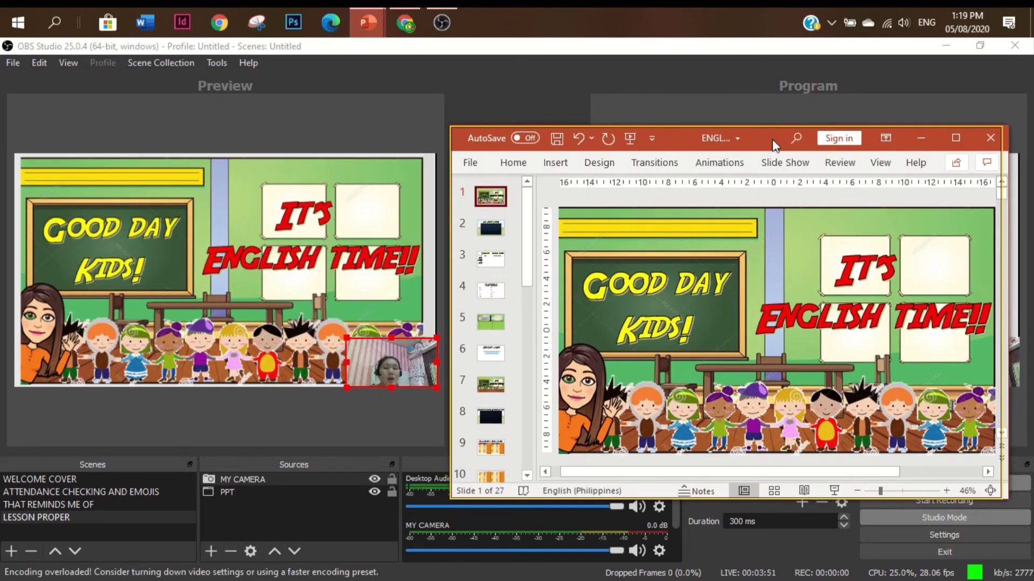
# Move the PowerPoint window over the preview, clear of the program output, and switch to Chrome to check the live broadcast.
pyautogui.moveTo(772, 138); pyautogui.dragTo(554, 129)
pyautogui.moveTo(519, 131); pyautogui.dragTo(329, 131)
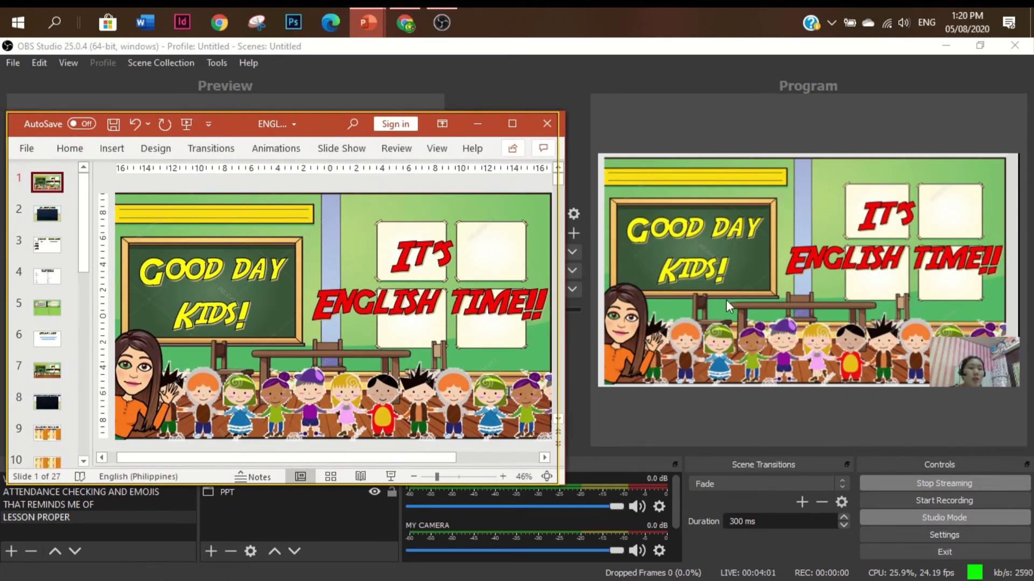
pyautogui.click(405, 23)
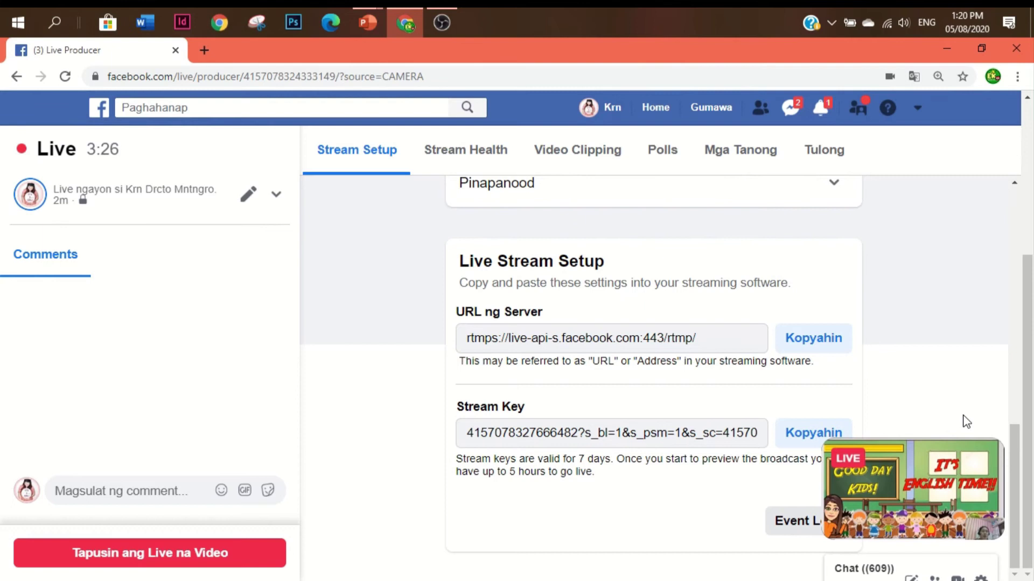
pyautogui.moveTo(979, 474)
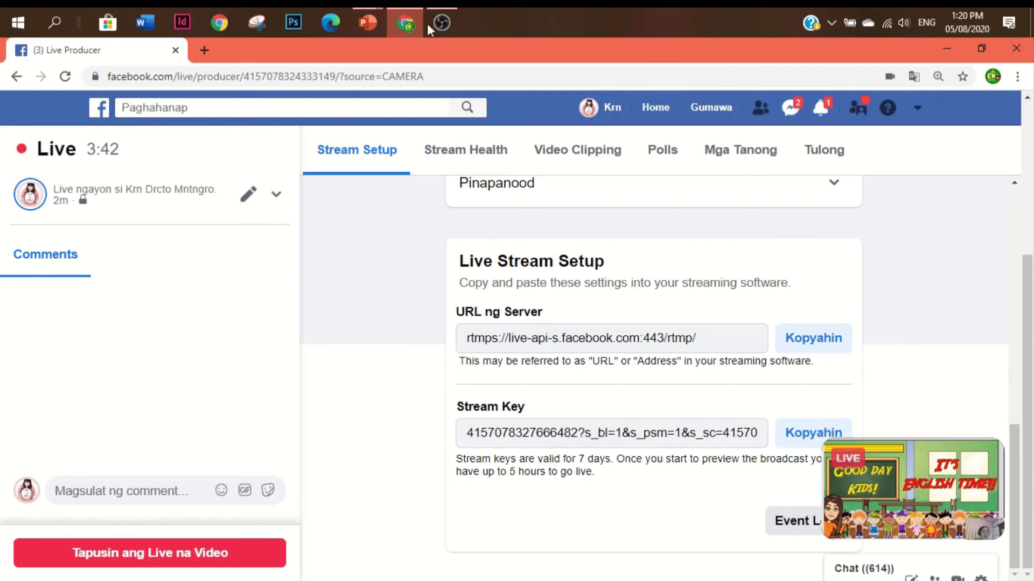
# Switch to OBS Studio and stop streaming to end the broadcast.
pyautogui.click(441, 24)
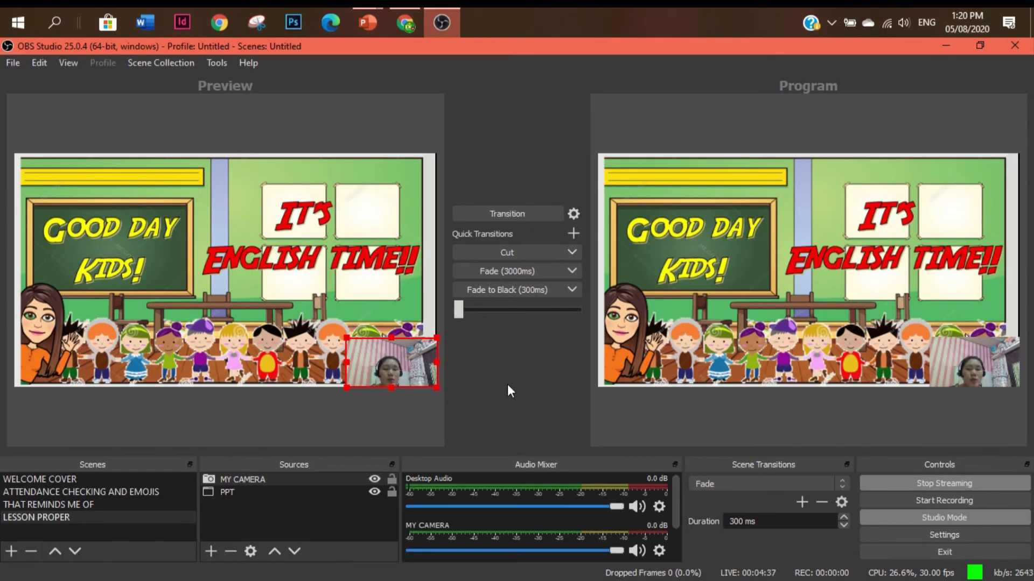
pyautogui.click(938, 483)
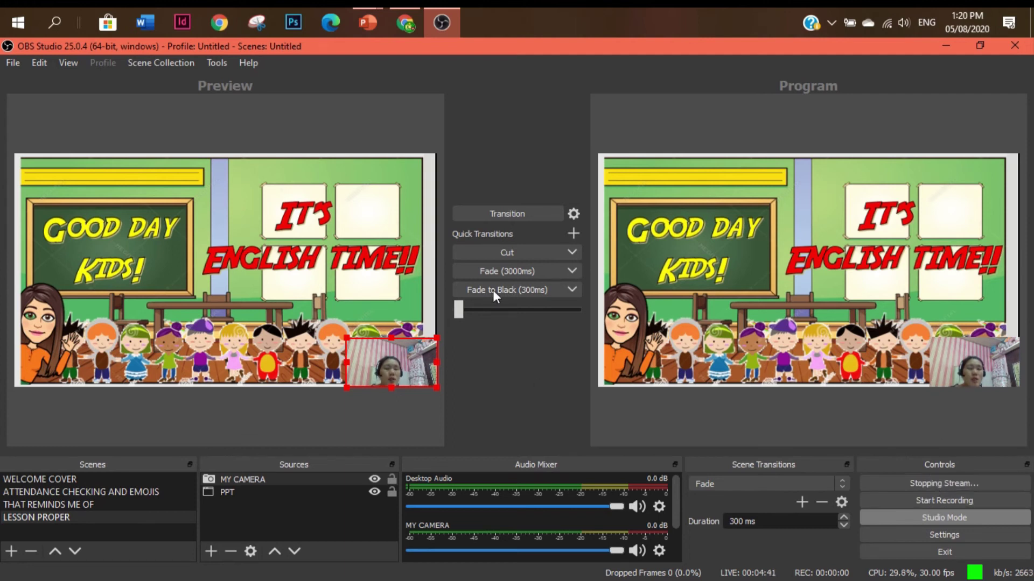
# Switch to Chrome, open the recorded SAMPLE OBS WITH PPT live video and play it back in parts, pausing in between.
pyautogui.hotkey('alt', 'Tab')
pyautogui.click(559, 396)
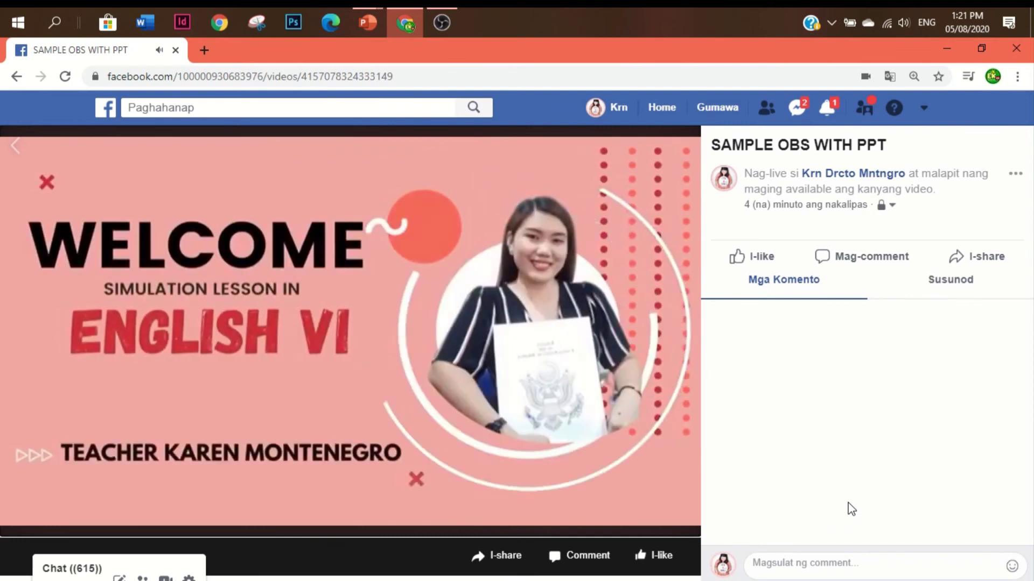
pyautogui.click(17, 519)
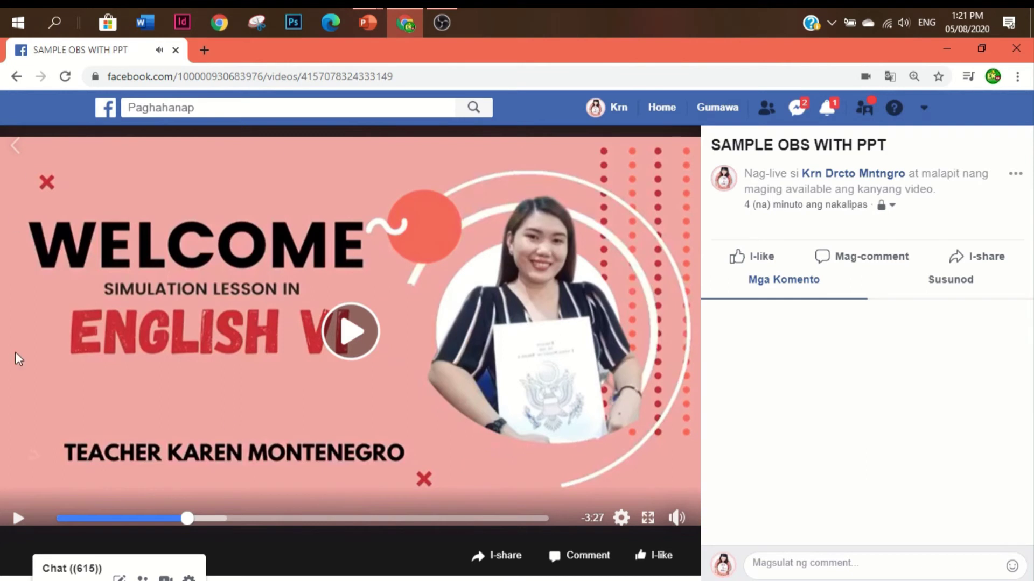
pyautogui.click(17, 519)
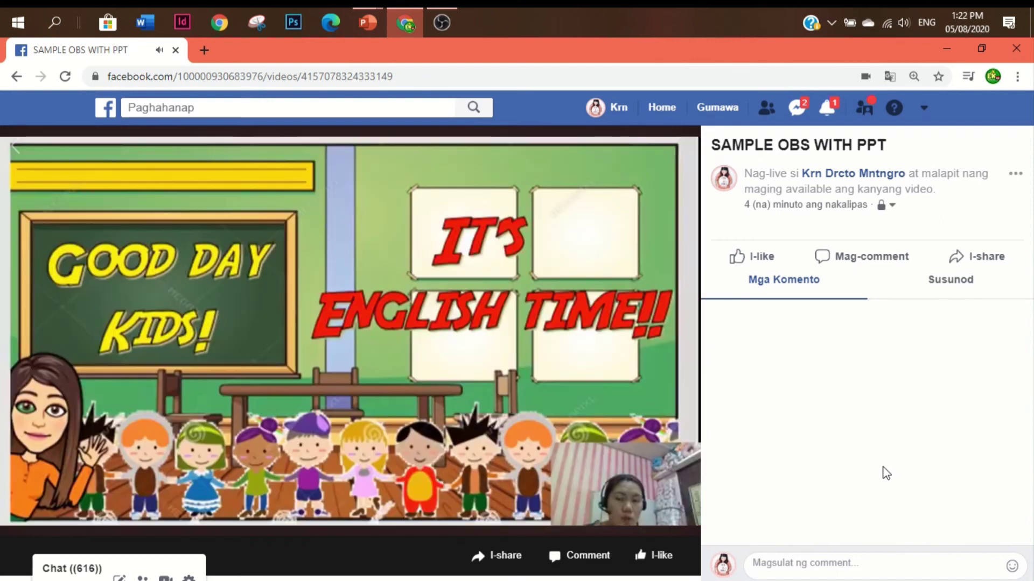
pyautogui.click(662, 244)
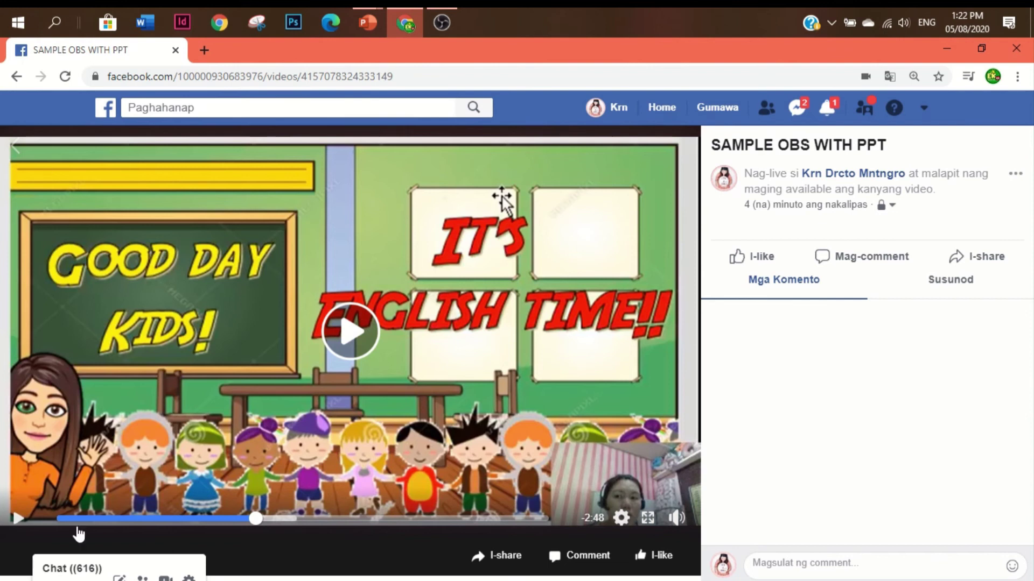
pyautogui.click(18, 520)
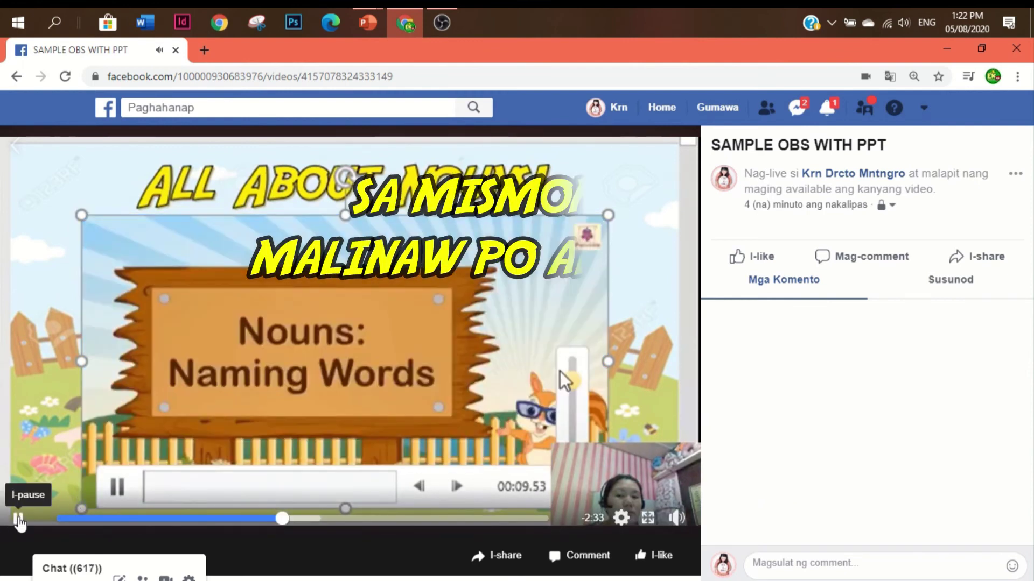
pyautogui.click(18, 519)
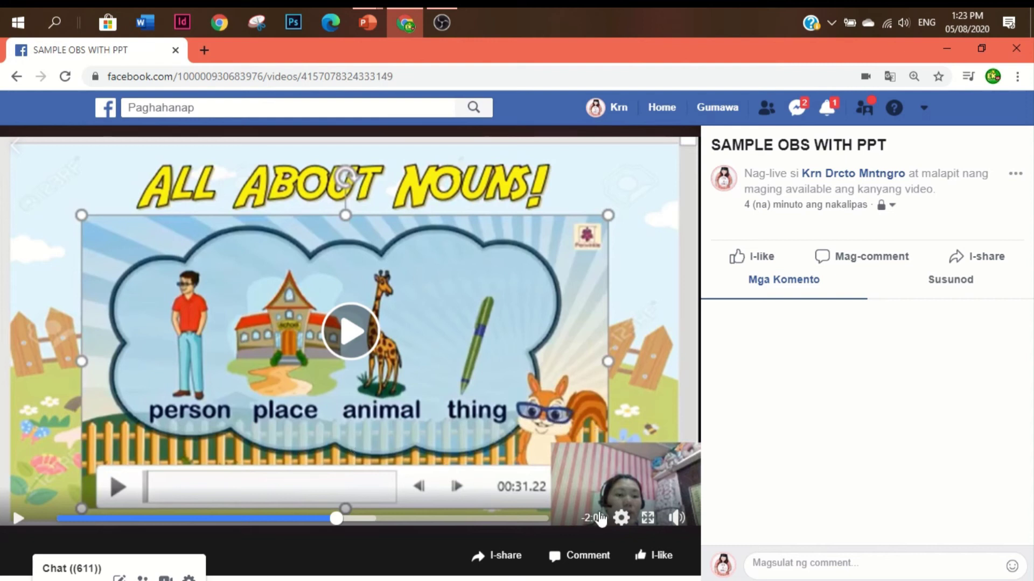
# Skip ahead through the recording's All About Nouns part to the Common and Proper Nouns slide, playing it briefly and pausing there.
pyautogui.click(358, 520)
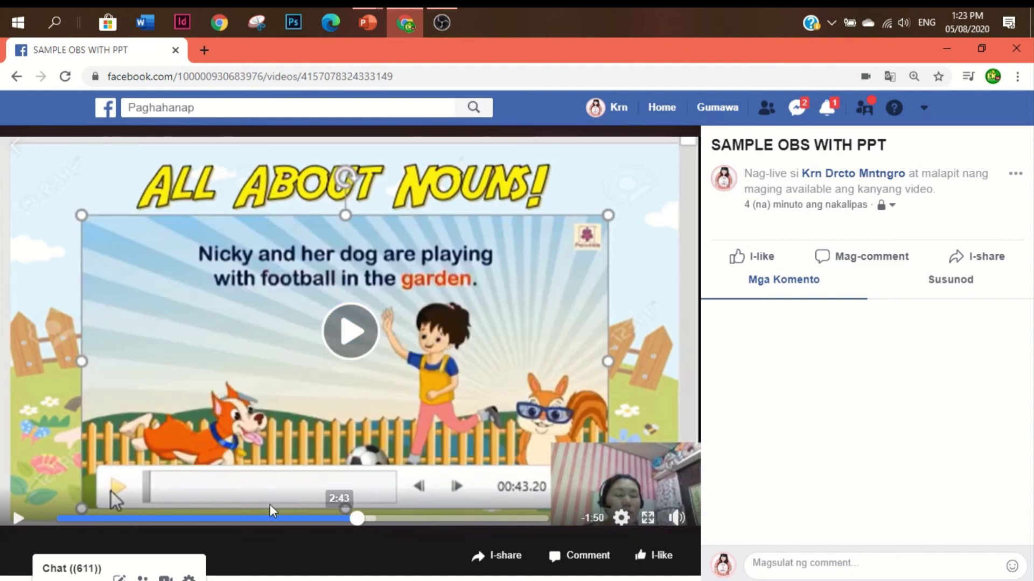
pyautogui.click(392, 520)
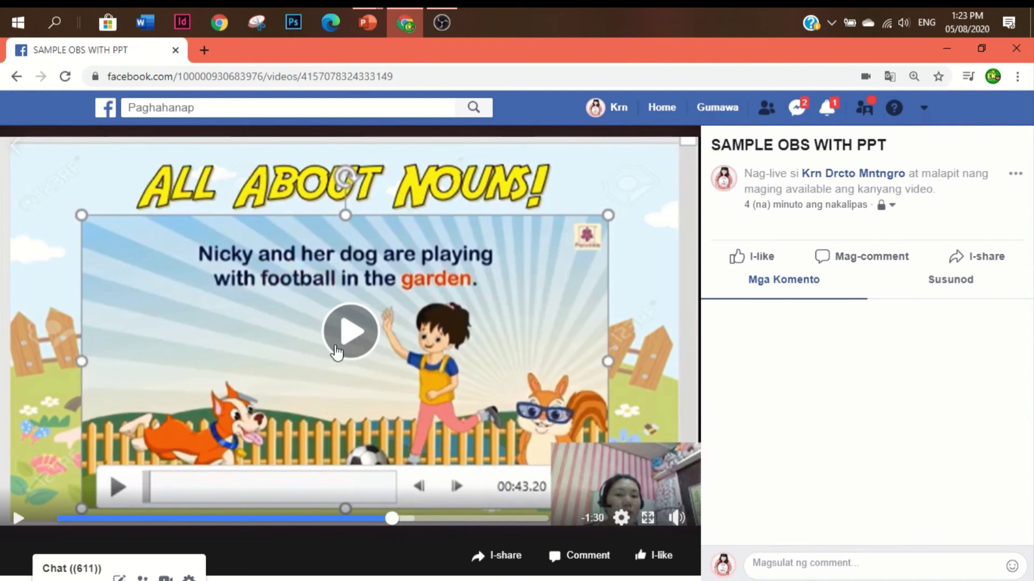
pyautogui.click(19, 518)
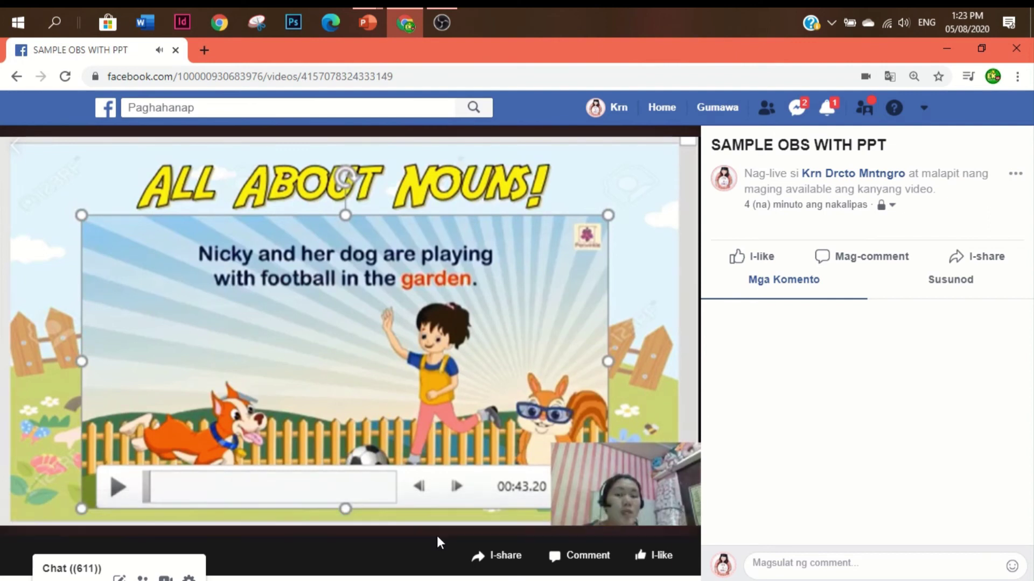
pyautogui.click(422, 518)
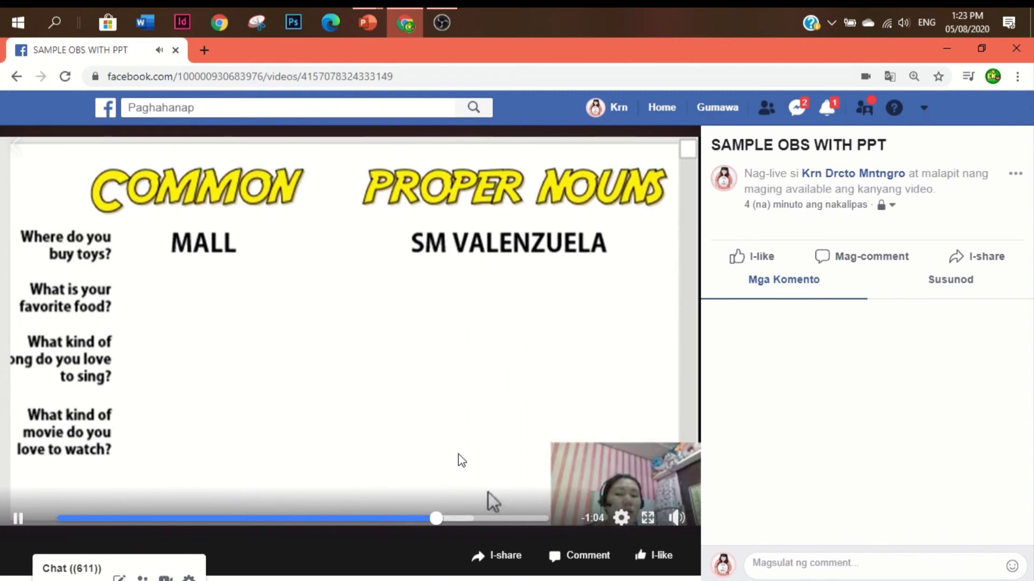
pyautogui.click(18, 519)
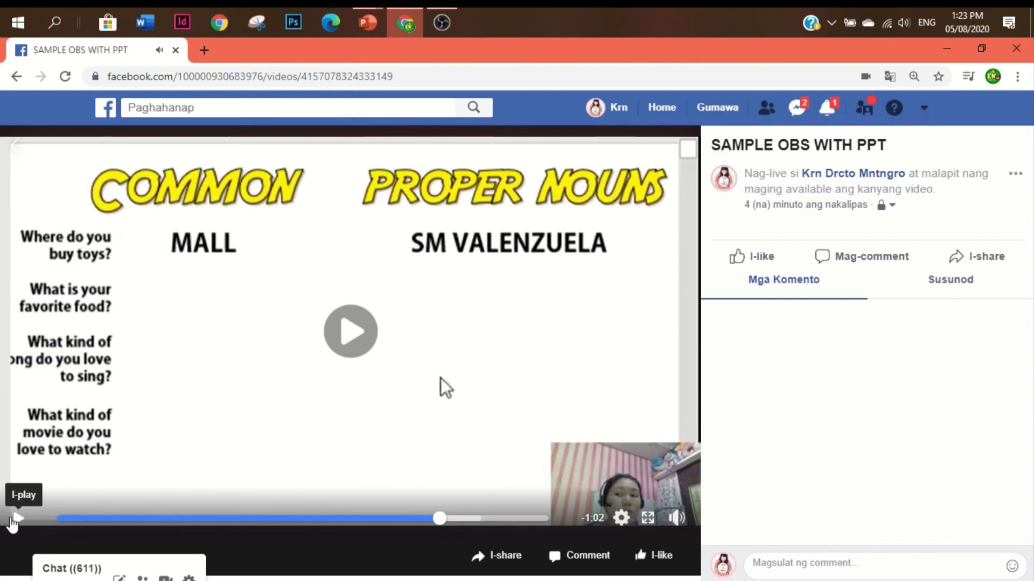
# Resume the recording, skip ahead through the closing English Time slide, and pause near the end of the video.
pyautogui.click(18, 519)
pyautogui.click(458, 519)
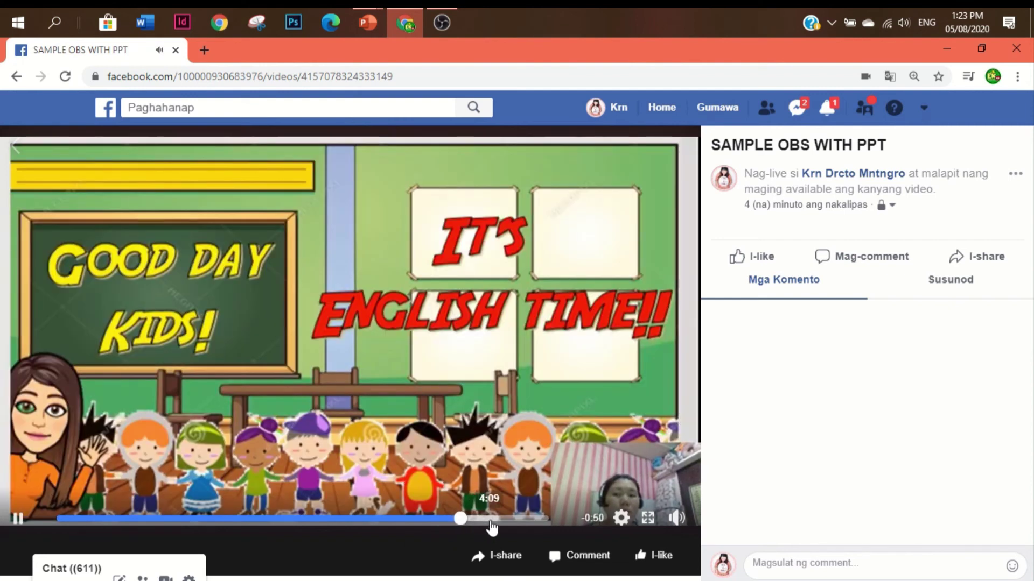
pyautogui.click(498, 519)
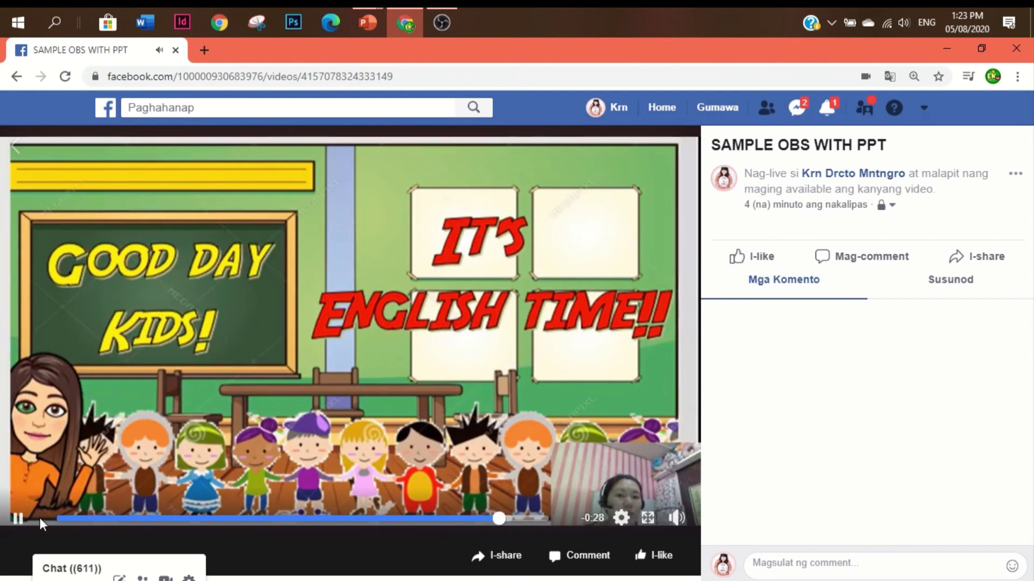
pyautogui.click(18, 519)
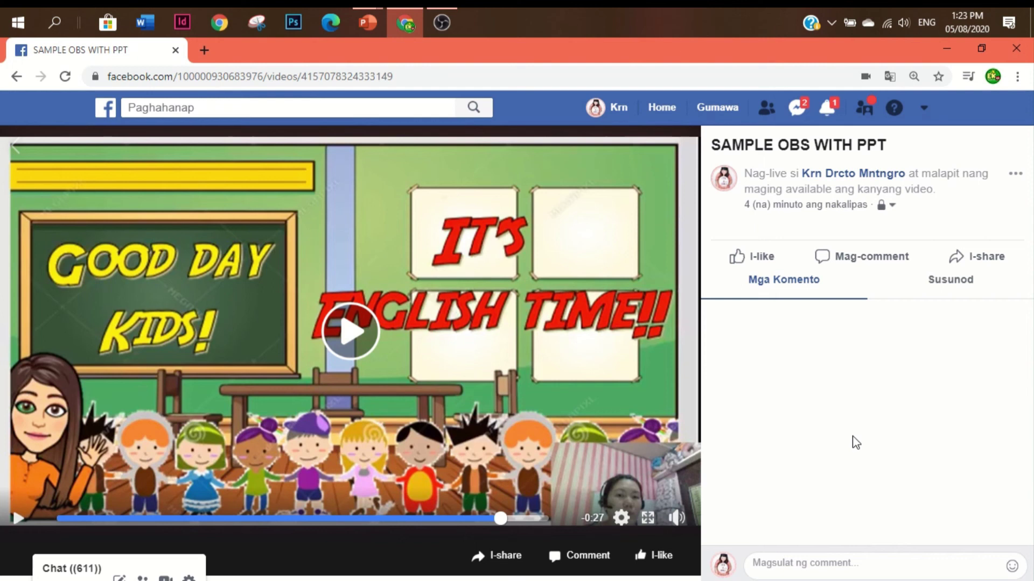
# Switch to OBS Studio and transition the WELCOME COVER scene to the program output.
pyautogui.hotkey('alt', 'Tab')
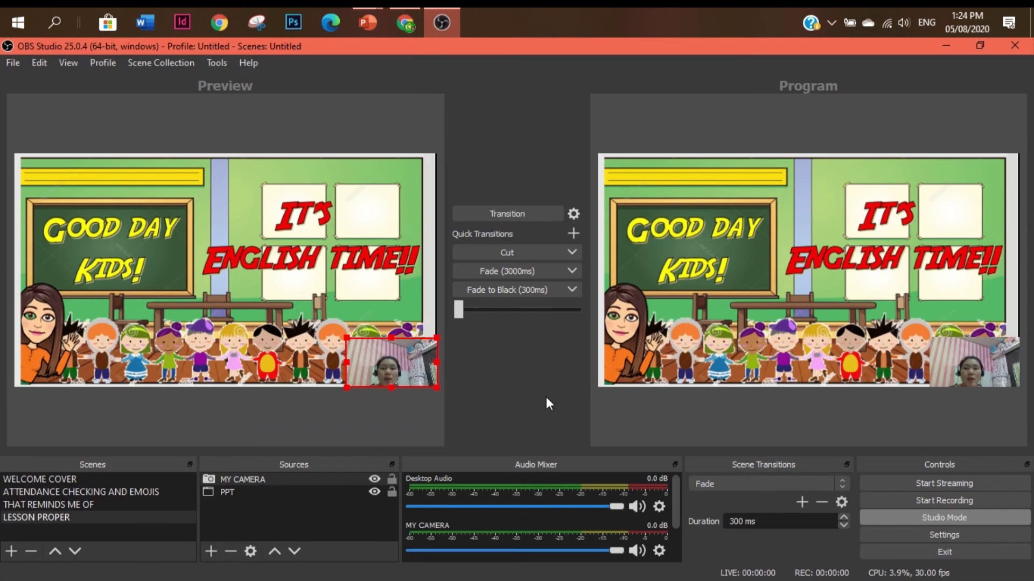
pyautogui.click(63, 476)
pyautogui.click(487, 214)
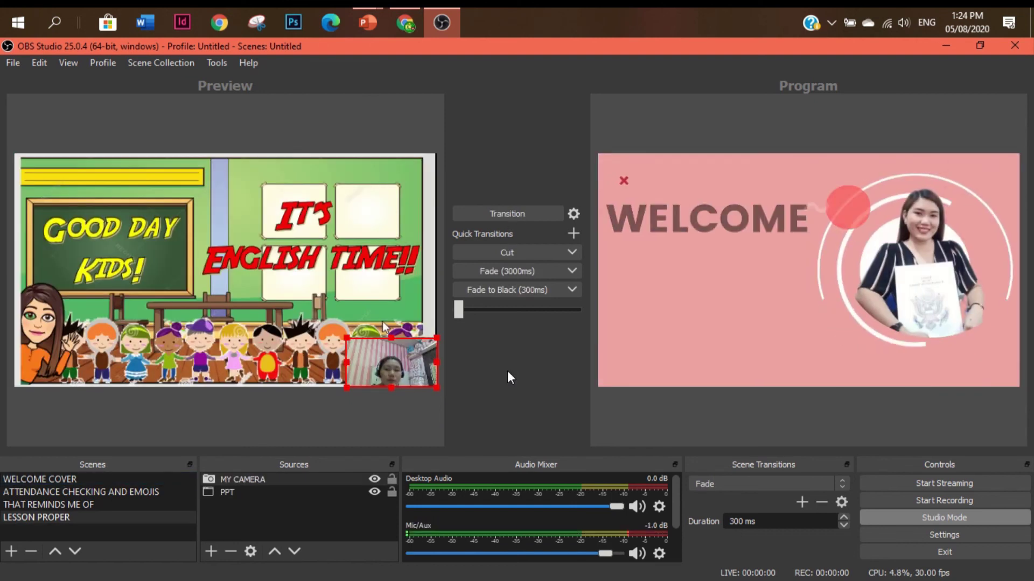
# Preview the LESSON PROPER and WELCOME COVER scenes, and transition LESSON PROPER back to the program output.
pyautogui.click(91, 515)
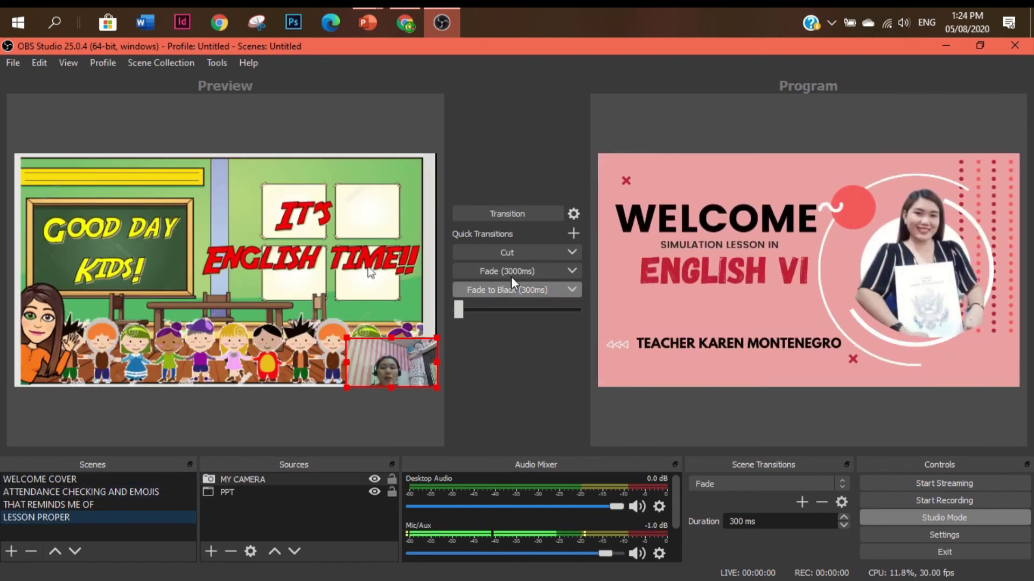
pyautogui.click(103, 480)
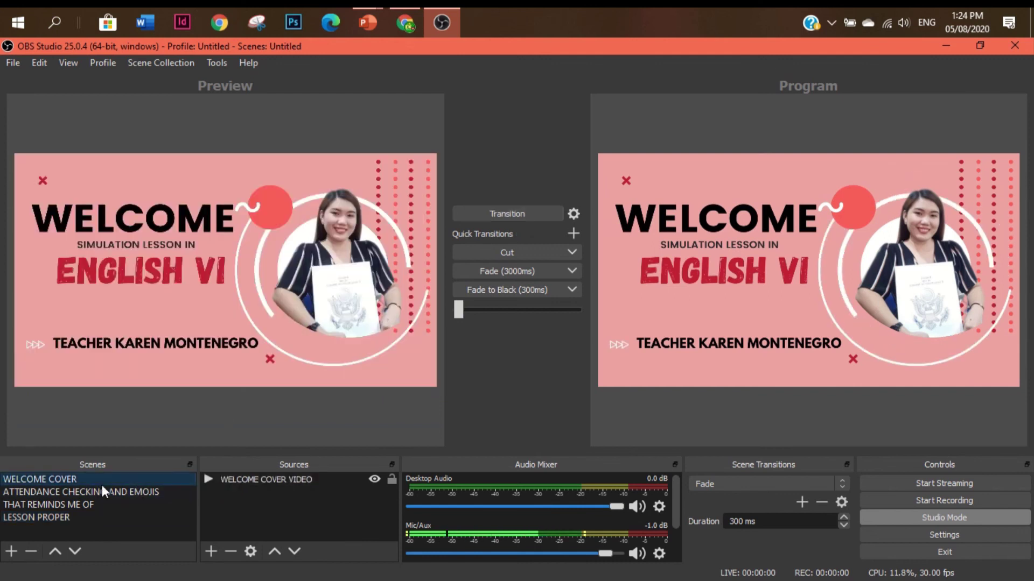
pyautogui.click(85, 520)
pyautogui.click(514, 215)
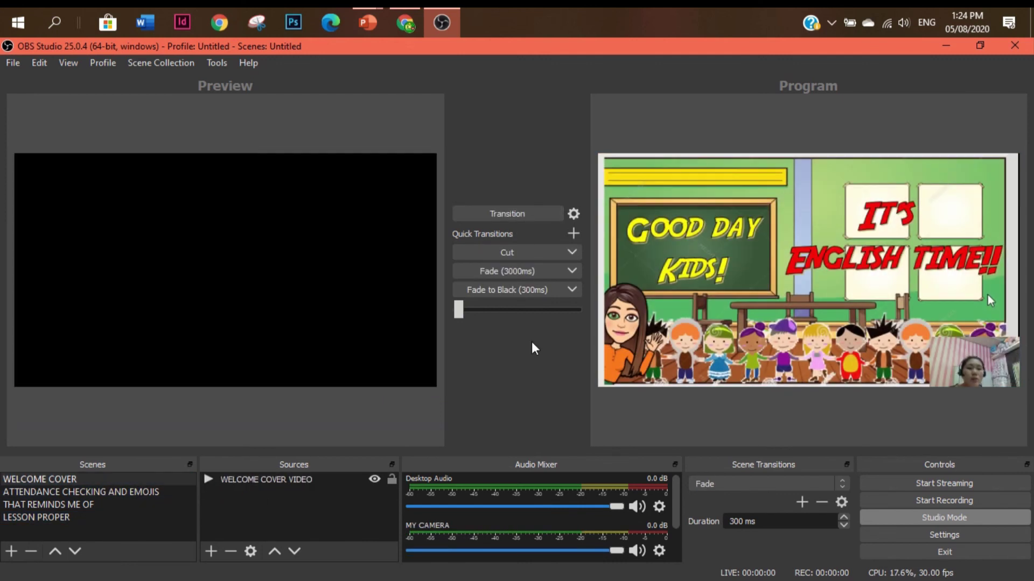